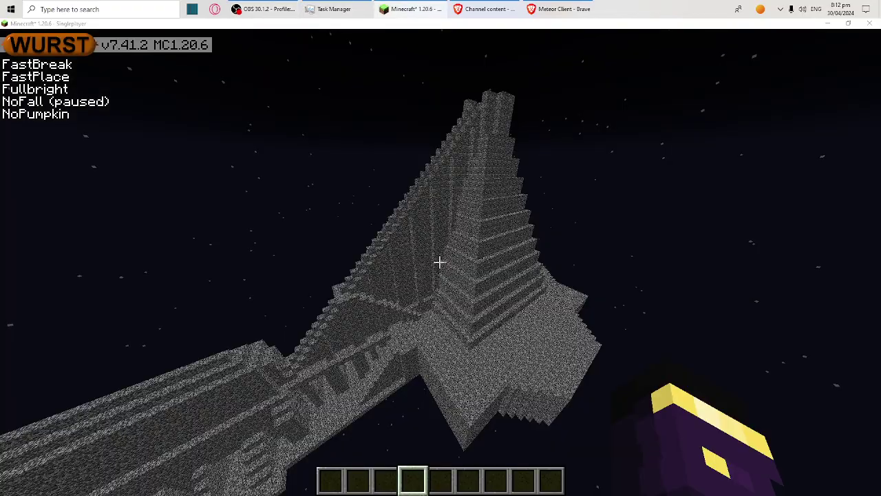
Step: Open and close the Wurst hack menu in the Minecraft world, and save and quit to the title screen
{"action": "key", "text": "w"}
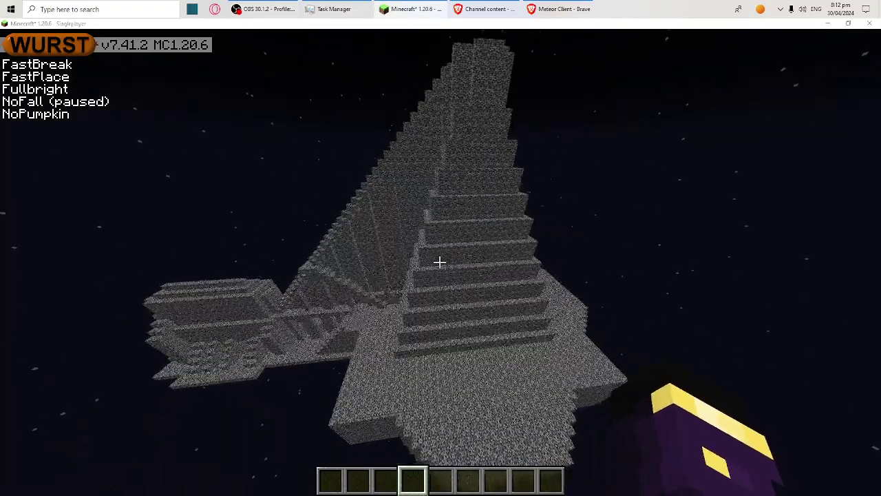
{"action": "key", "text": "Shift_R"}
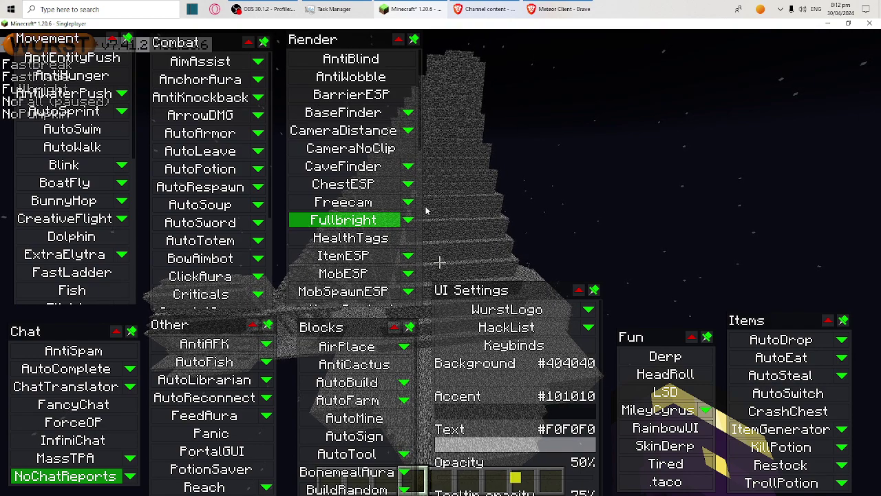
{"action": "key", "text": "Escape"}
{"action": "key", "text": "Escape"}
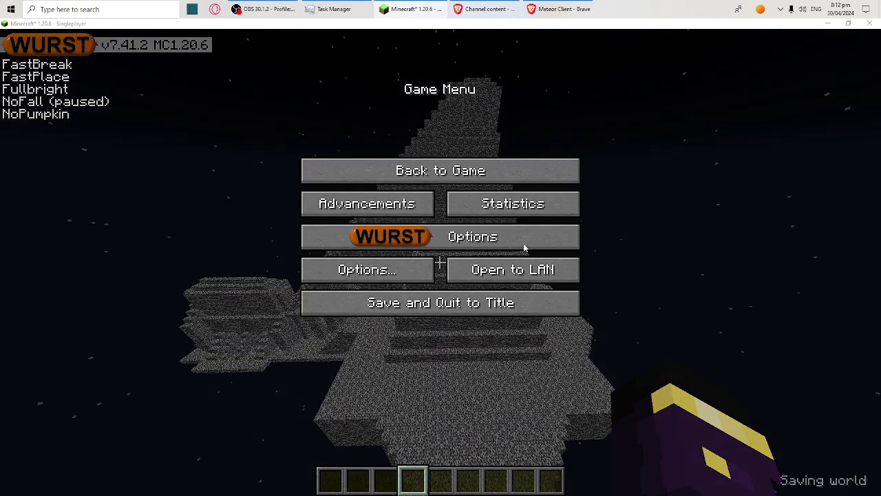
{"action": "left_click", "coordinate": [440, 303]}
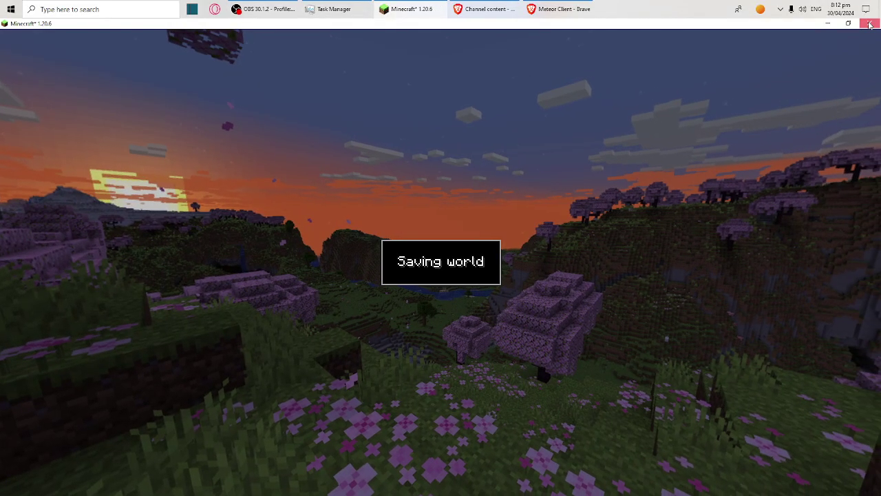
Step: Download Meteor Client Dev Build 0.5.6 [1.20.4] from meteorclient.com in Brave and save meteor-client-0.5.6-2065.jar to the Desktop
{"action": "left_click", "coordinate": [563, 10]}
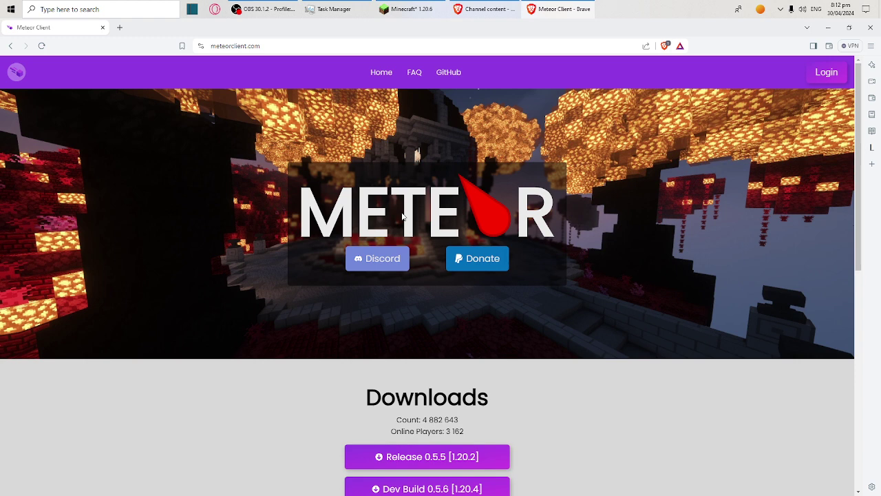
{"action": "scroll", "coordinate": [403, 216], "scroll_direction": "down", "scroll_amount": 3}
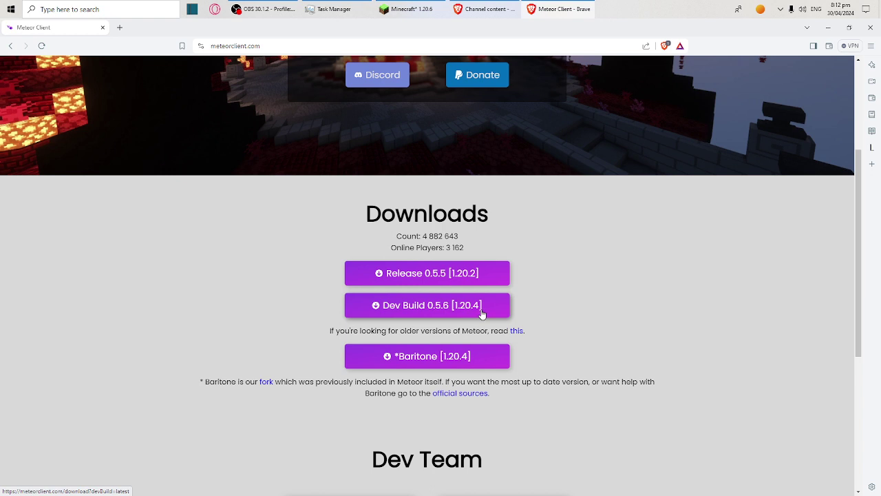
{"action": "left_click", "coordinate": [479, 307]}
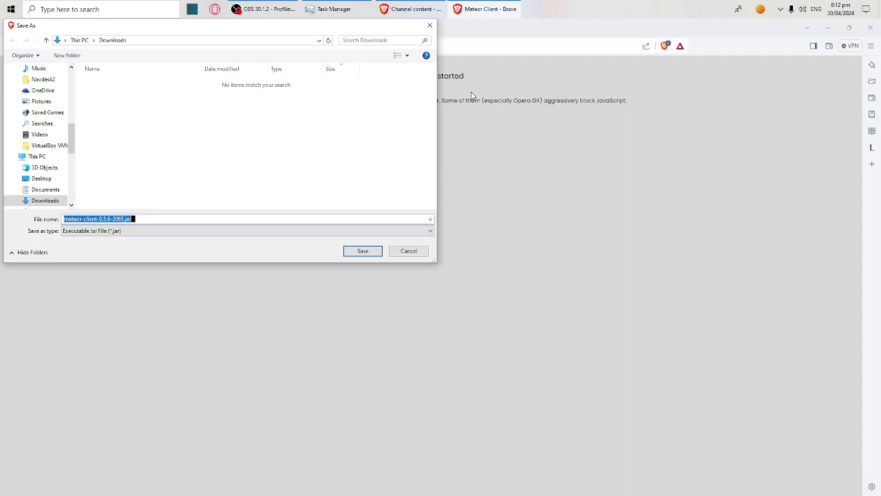
{"action": "left_click", "coordinate": [50, 183]}
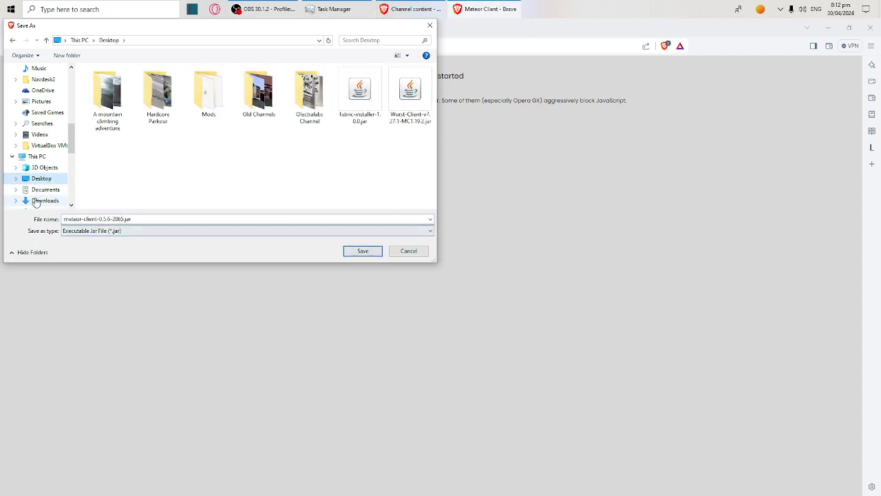
{"action": "left_click", "coordinate": [363, 251]}
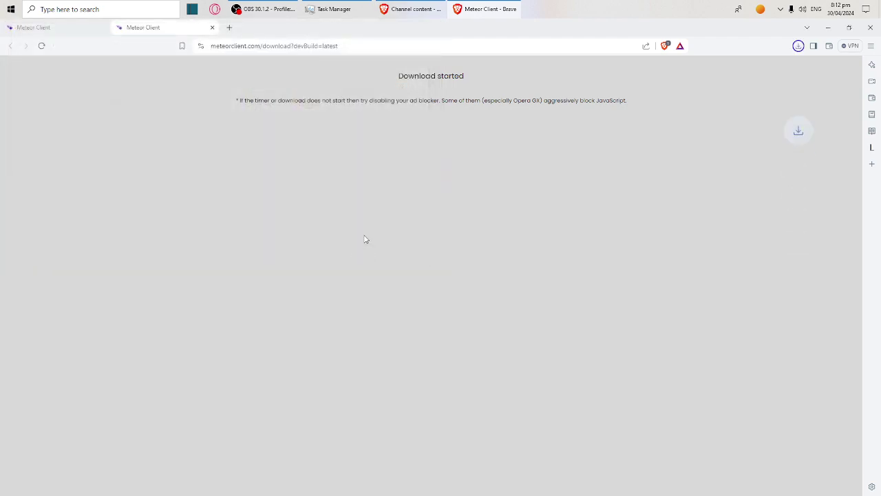
Step: Close both Meteor Client pages and reposition the Meteor jar and the Wurst video file on the desktop
{"action": "middle_click", "coordinate": [162, 30]}
{"action": "middle_click", "coordinate": [70, 29]}
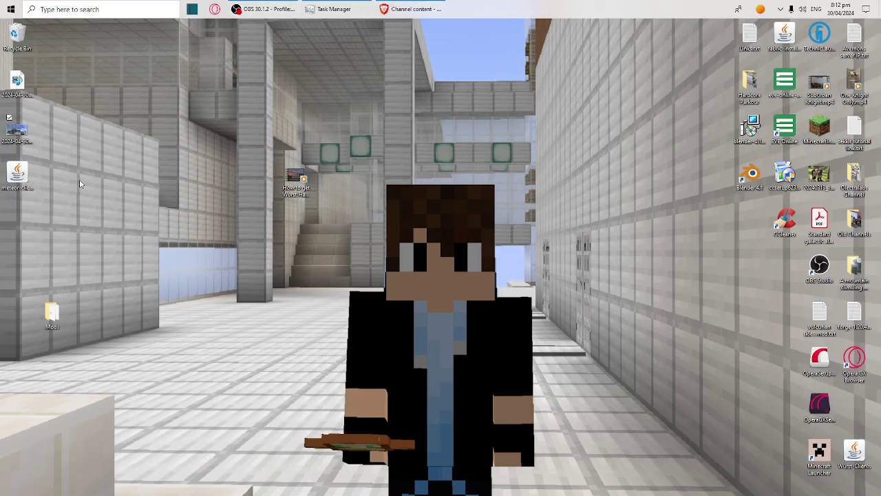
{"action": "left_click_drag", "start_coordinate": [21, 173], "coordinate": [248, 210]}
{"action": "left_click_drag", "start_coordinate": [296, 177], "coordinate": [435, 131]}
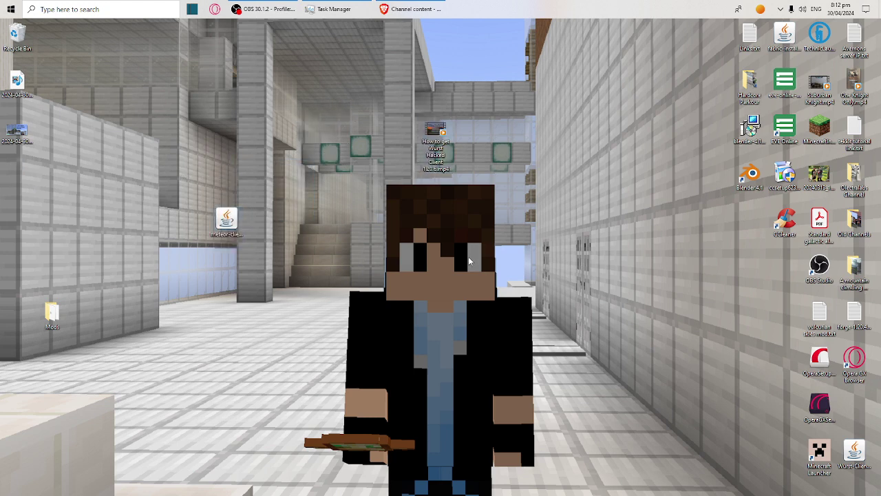
Step: Open the Roaming folder by running %appdata%, and go into its .minecraft folder
{"action": "key", "text": "super+r"}
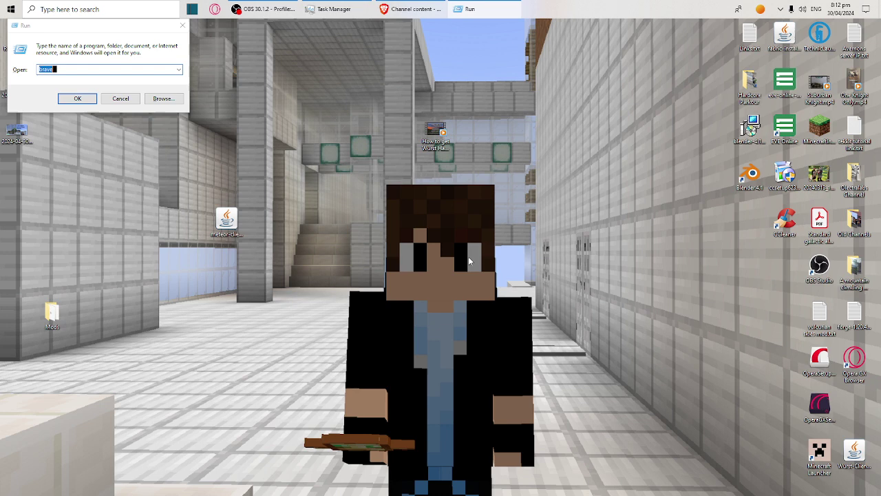
{"action": "type", "text": "%"}
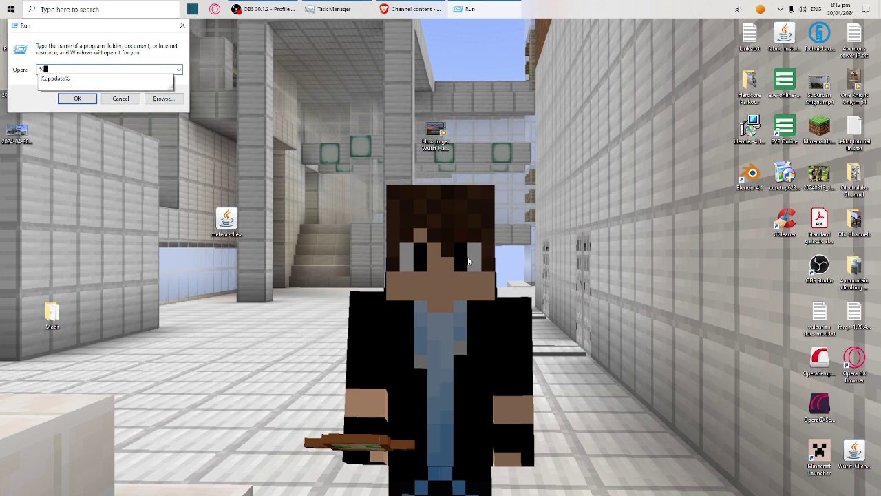
{"action": "type", "text": "appdata%"}
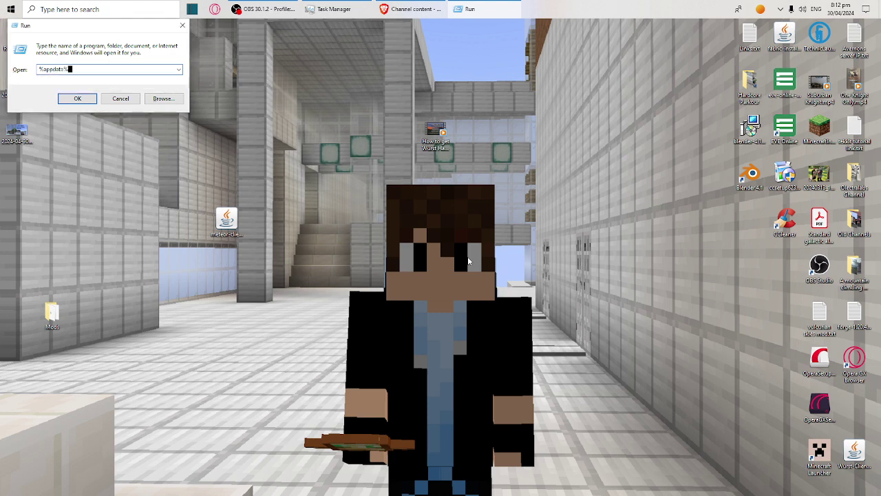
{"action": "left_click", "coordinate": [77, 100]}
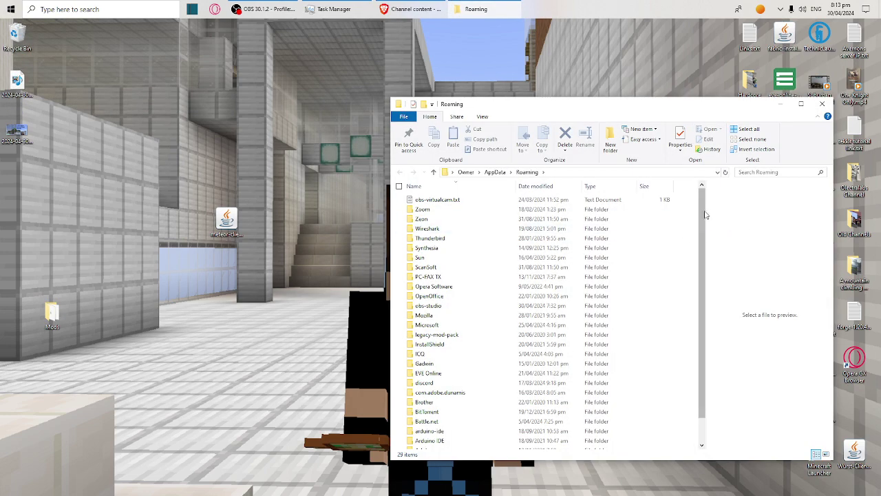
{"action": "left_click_drag", "start_coordinate": [704, 215], "coordinate": [709, 249]}
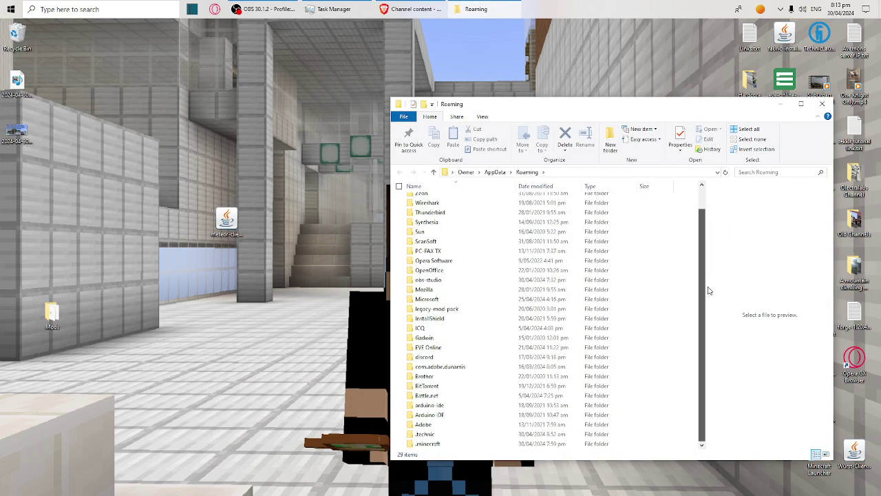
{"action": "left_click_drag", "start_coordinate": [709, 291], "coordinate": [709, 290]}
{"action": "left_click", "coordinate": [436, 444]}
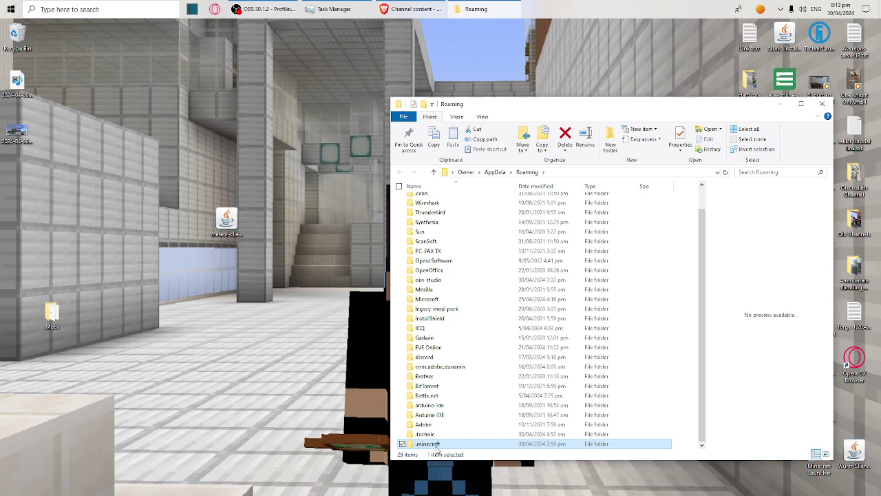
{"action": "double_click", "coordinate": [436, 444]}
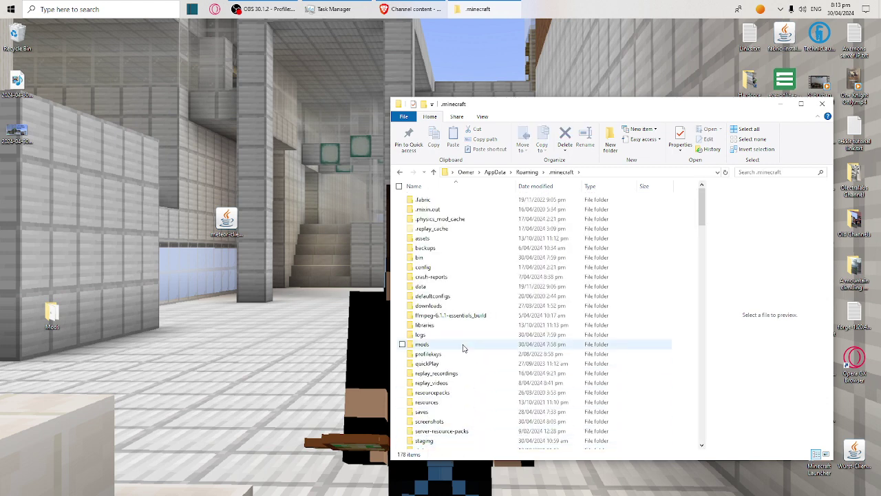
Step: Create a new folder in .minecraft, try out the name mods for it, and delete the new folder
{"action": "left_click", "coordinate": [431, 346]}
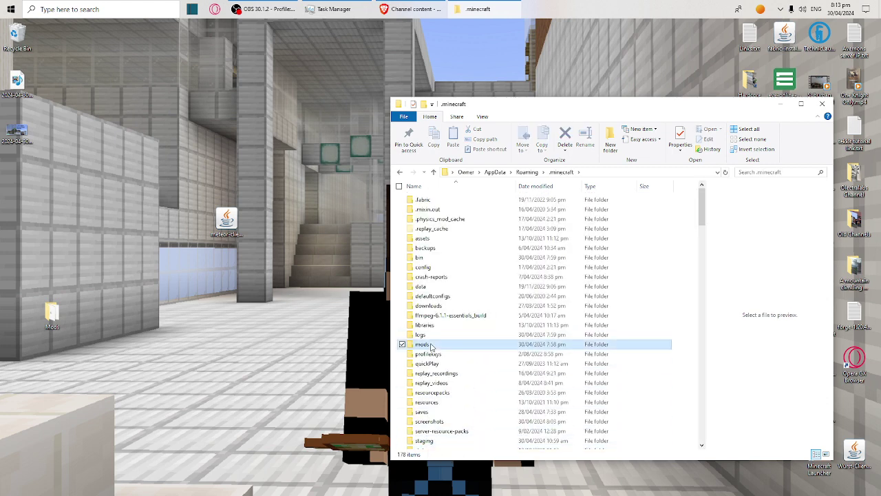
{"action": "right_click", "coordinate": [682, 317]}
{"action": "mouse_move", "coordinate": [705, 426]}
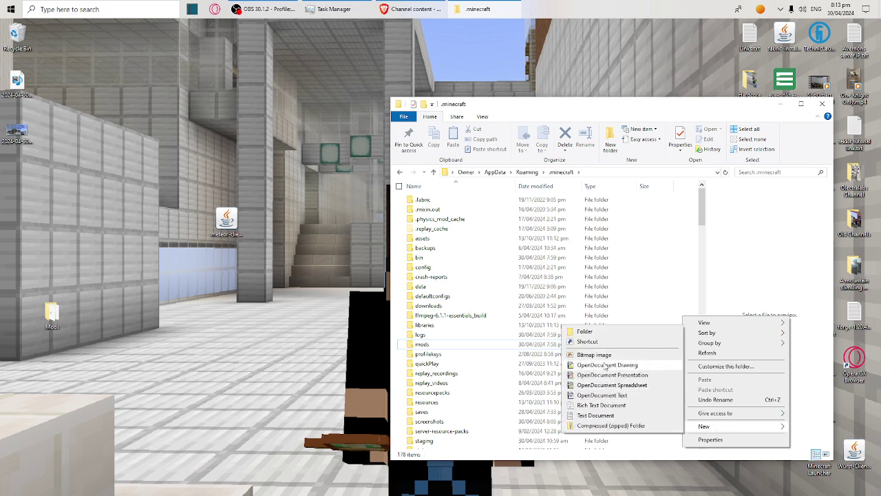
{"action": "left_click", "coordinate": [583, 334]}
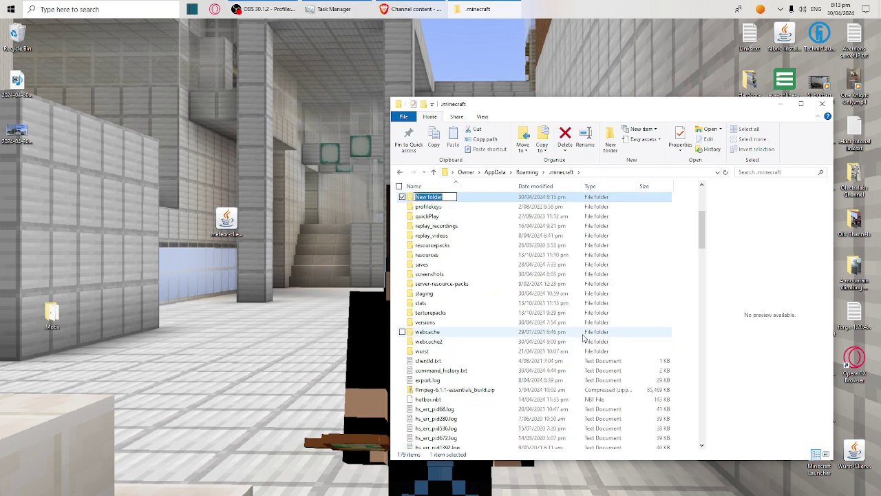
{"action": "type", "text": "mods"}
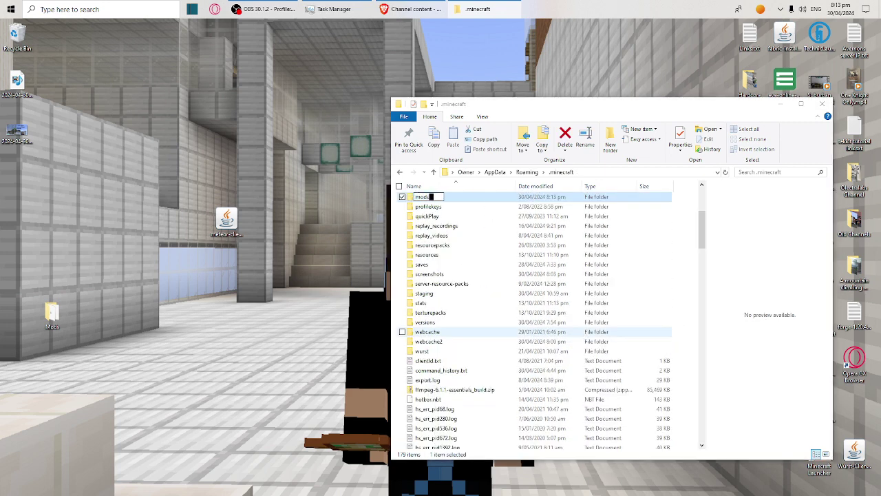
{"action": "key", "text": "BackSpace"}
{"action": "key", "text": "BackSpace"}
{"action": "key", "text": "BackSpace"}
{"action": "type", "text": "o"}
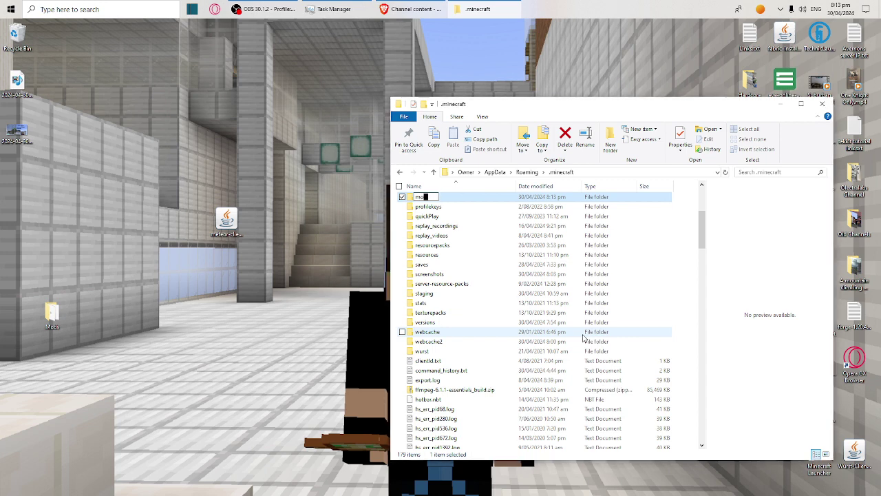
{"action": "type", "text": "ds"}
{"action": "key", "text": "BackSpace"}
{"action": "key", "text": "BackSpace"}
{"action": "key", "text": "BackSpace"}
{"action": "key", "text": "BackSpace"}
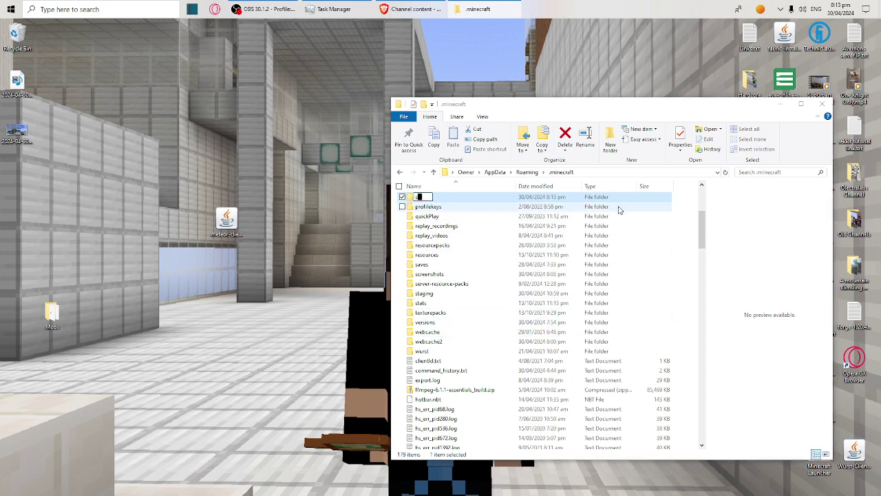
{"action": "key", "text": "Return"}
{"action": "right_click", "coordinate": [414, 256]}
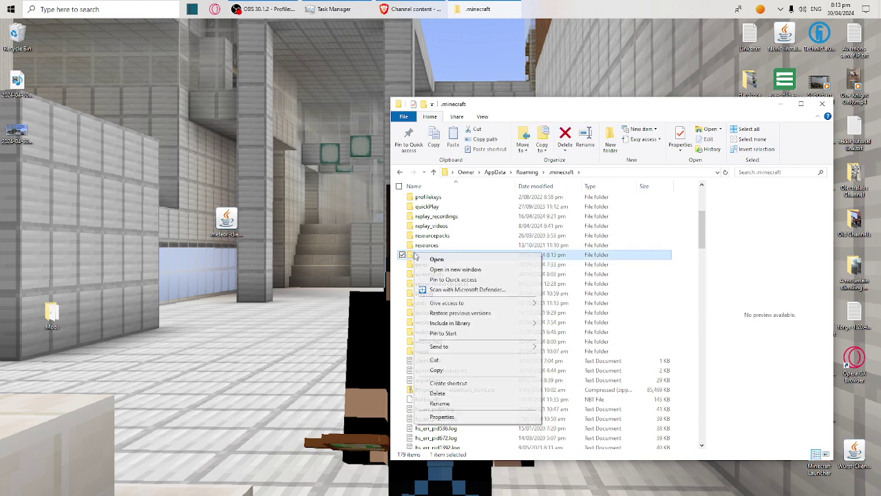
{"action": "left_click", "coordinate": [438, 393]}
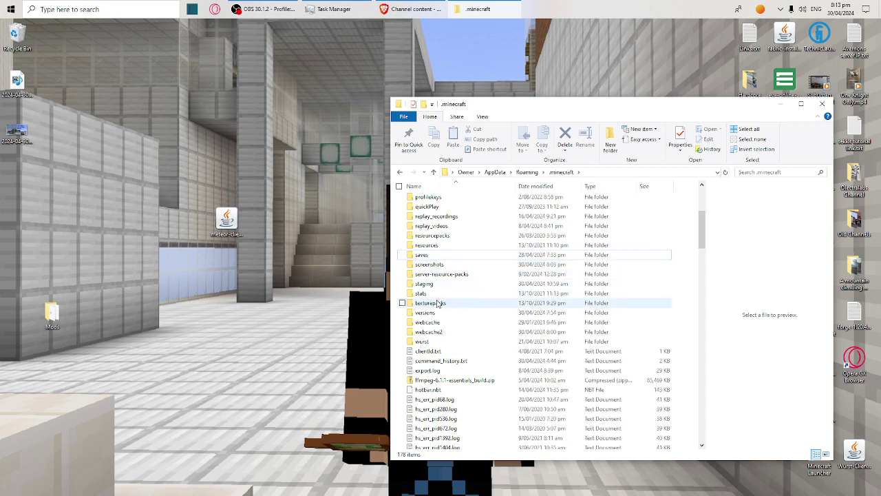
Step: Move the Fabric API and Wurst jars from the .minecraft mods folder to the desktop and put meteor-client-0.5.6-2065.jar in their place
{"action": "left_click", "coordinate": [265, 9]}
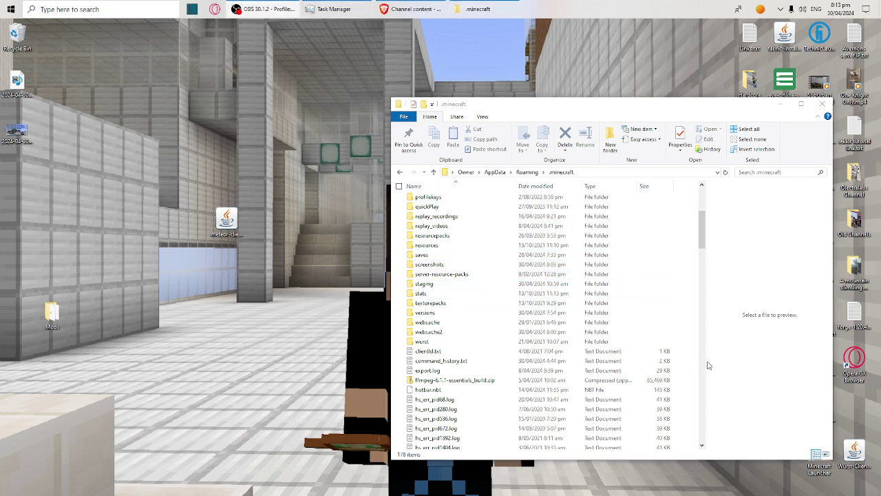
{"action": "scroll", "coordinate": [708, 364], "scroll_direction": "up", "scroll_amount": 6}
{"action": "left_click", "coordinate": [780, 223]}
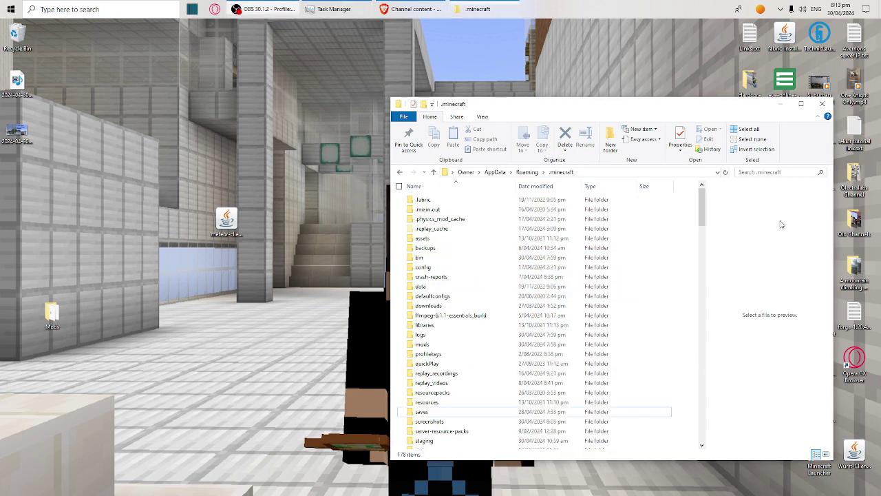
{"action": "double_click", "coordinate": [426, 346]}
{"action": "left_click_drag", "start_coordinate": [460, 233], "coordinate": [172, 141]}
{"action": "left_click_drag", "start_coordinate": [227, 222], "coordinate": [494, 232]}
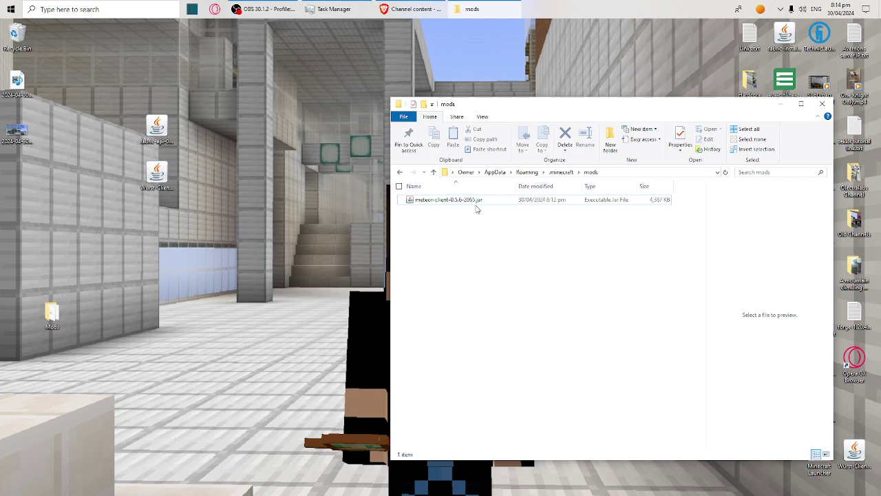
{"action": "left_click", "coordinate": [822, 104]}
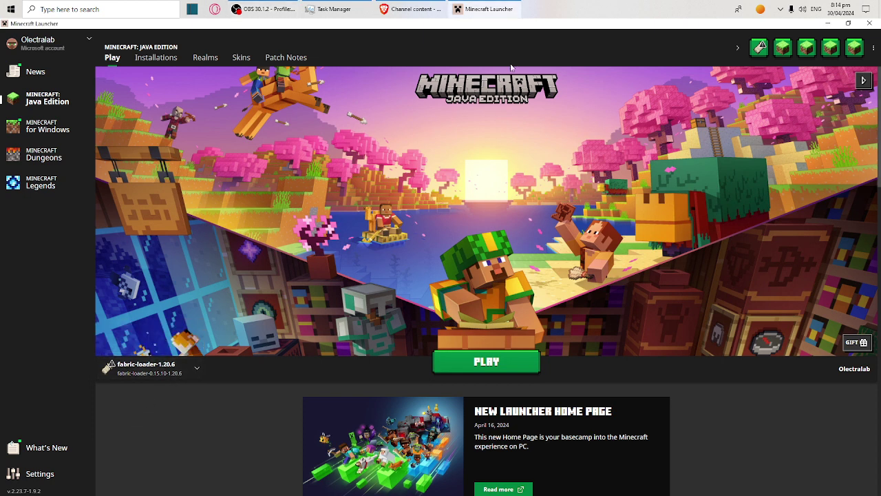
Step: Check which Java Edition installations the Minecraft Launcher offers, and minimize the launcher
{"action": "left_click", "coordinate": [198, 371]}
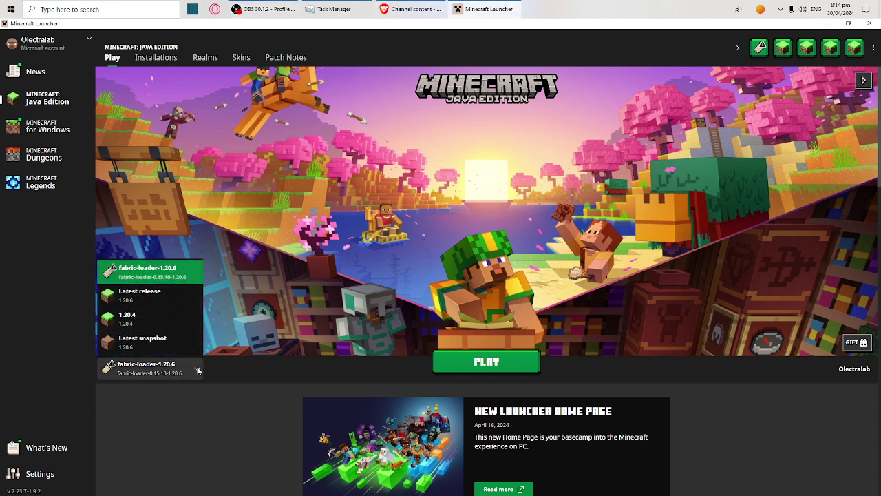
{"action": "left_click", "coordinate": [212, 373]}
{"action": "left_click", "coordinate": [828, 23]}
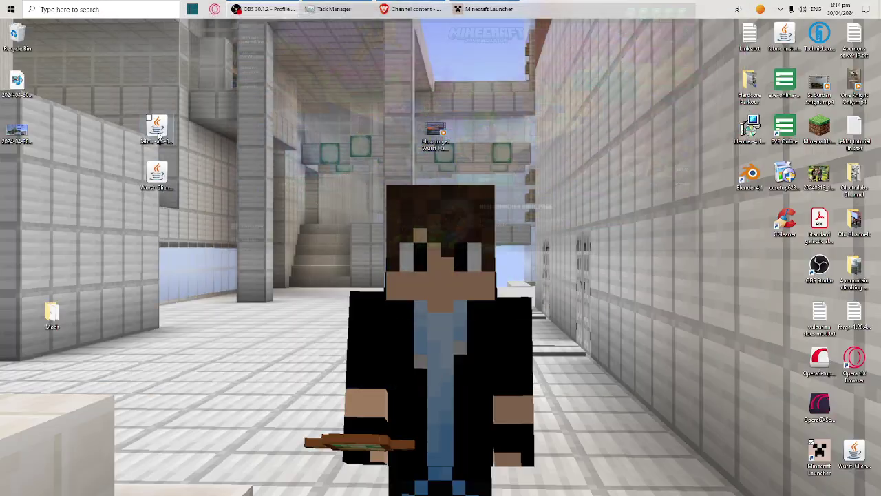
Step: Look through the deleted files in the Recycle Bin and close it
{"action": "double_click", "coordinate": [17, 36]}
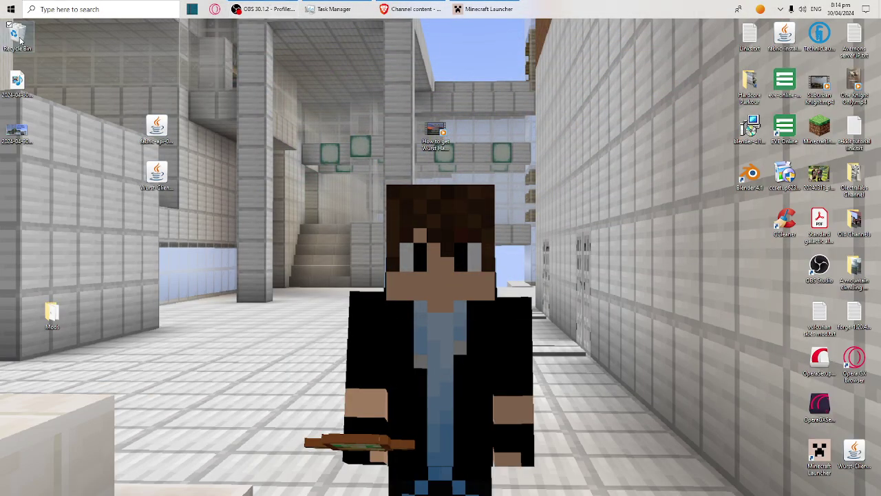
{"action": "scroll", "coordinate": [518, 224], "scroll_direction": "down", "scroll_amount": 5}
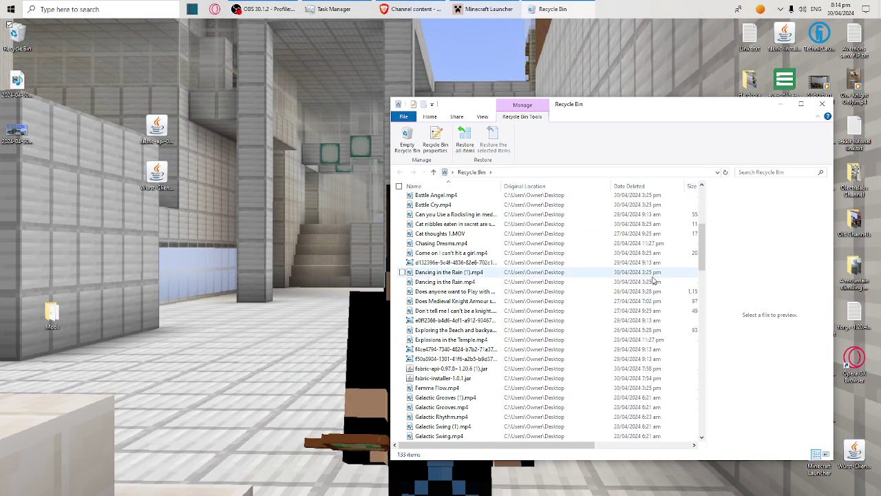
{"action": "left_click", "coordinate": [822, 104]}
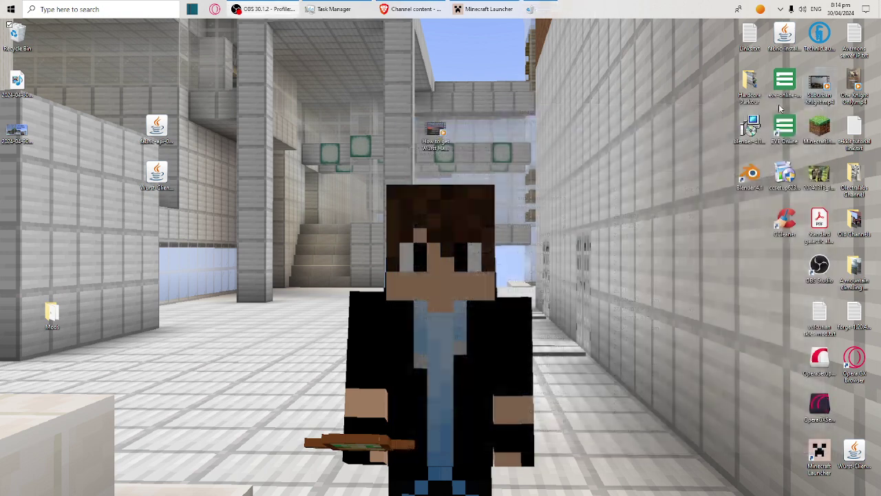
Step: Switch to Brave, search for fabric installer, save the universal fabric-installer-1.0.1.jar to the desktop, and put the browser away
{"action": "left_click", "coordinate": [413, 10]}
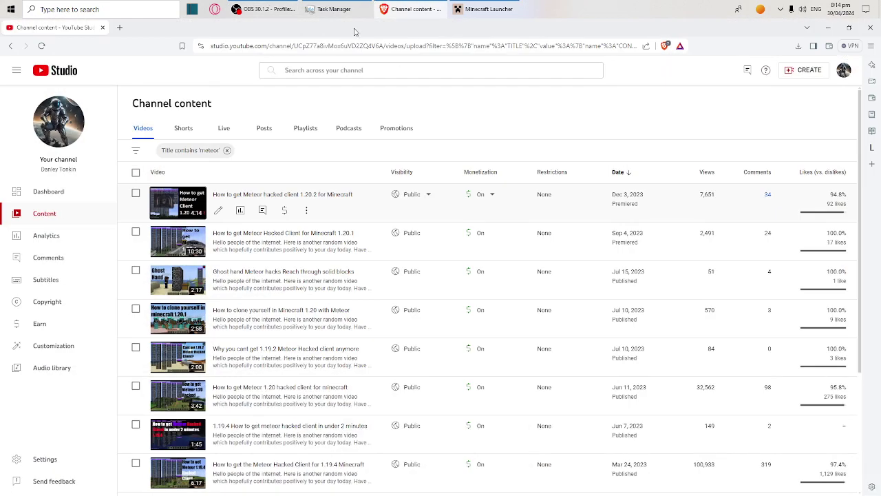
{"action": "key", "text": "ctrl+t"}
{"action": "type", "text": "fabric installer"}
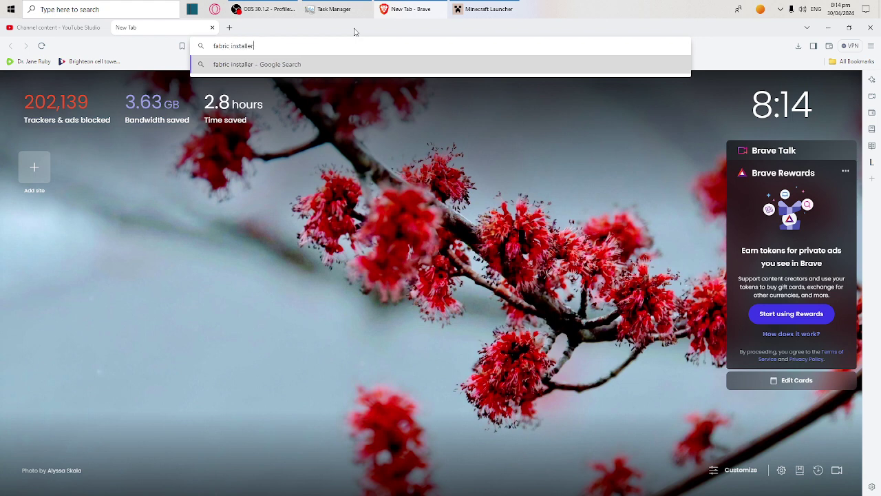
{"action": "key", "text": "Return"}
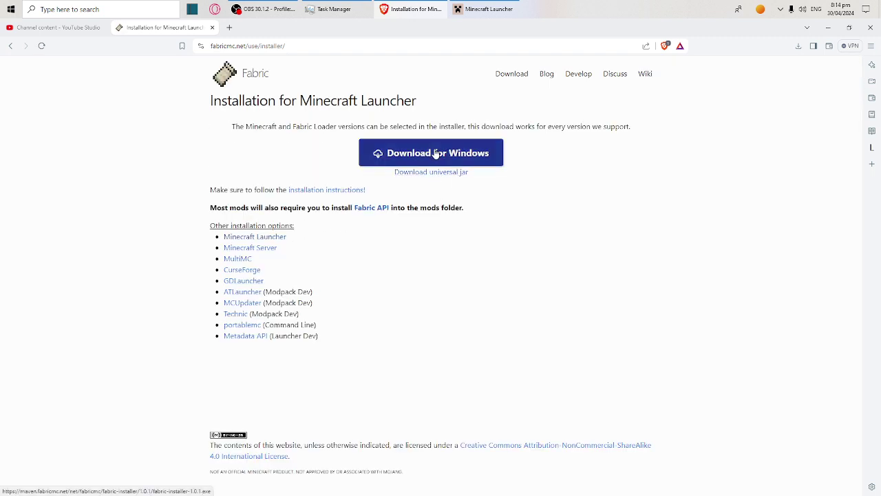
{"action": "left_click", "coordinate": [451, 172]}
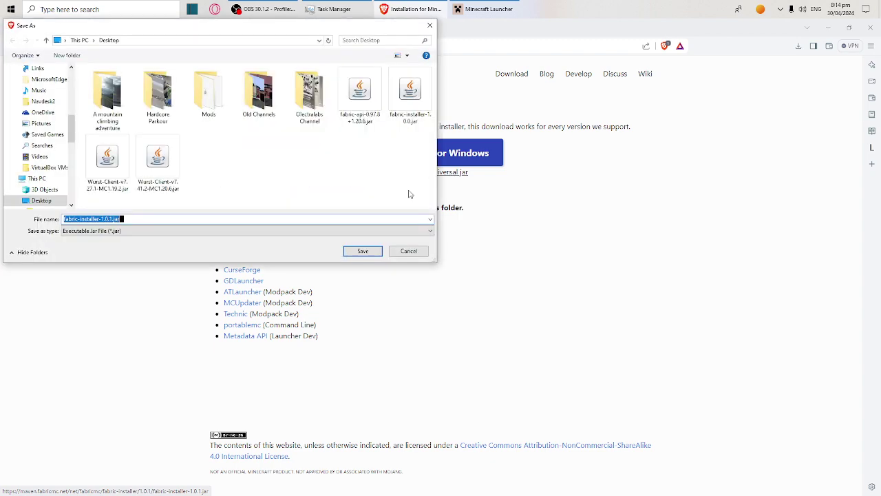
{"action": "left_click", "coordinate": [362, 250]}
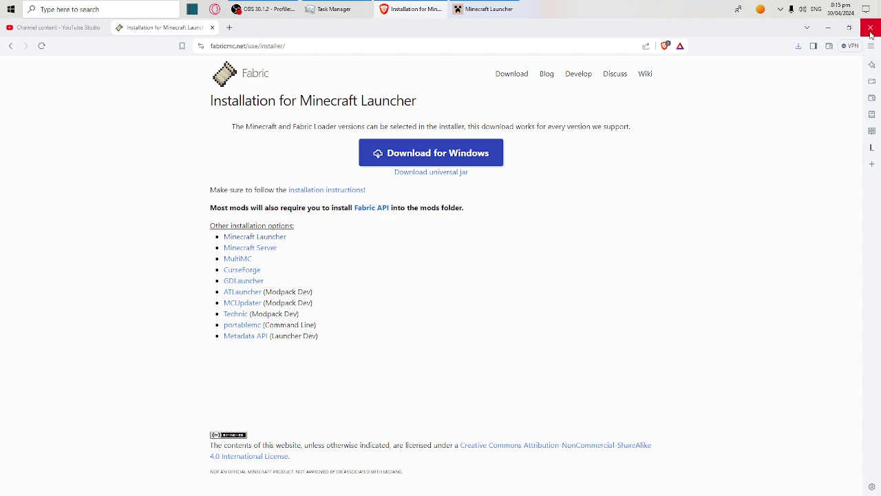
{"action": "key", "text": "ctrl+w"}
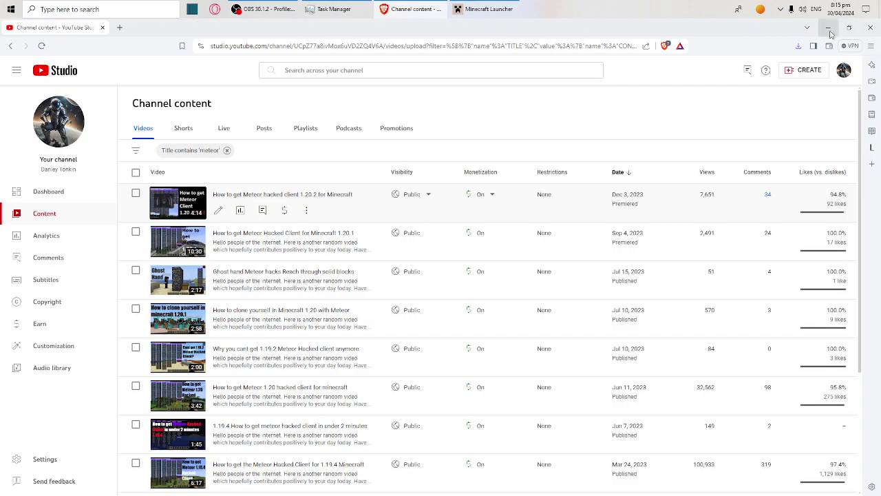
{"action": "left_click", "coordinate": [829, 29]}
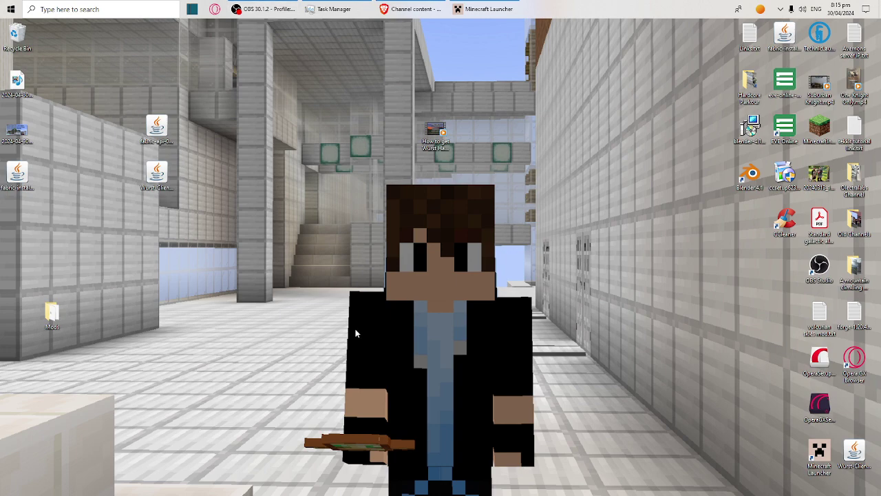
Step: Run the downloaded Fabric installer and install loader 0.15.10 for Minecraft 1.20.6 with a profile, continuing despite the open launcher
{"action": "left_click", "coordinate": [486, 9]}
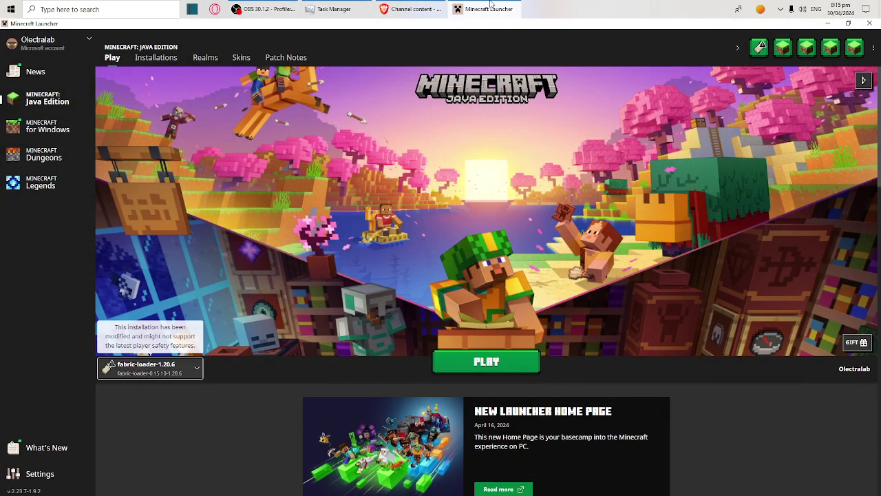
{"action": "left_click", "coordinate": [828, 23]}
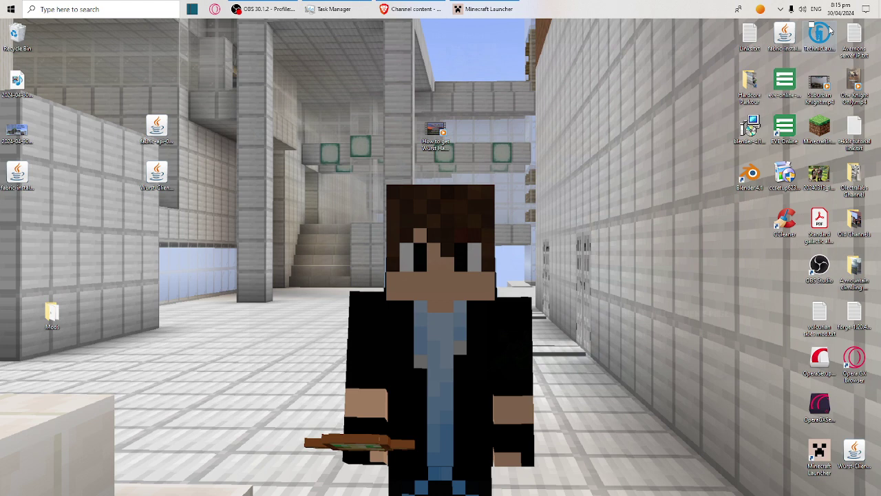
{"action": "left_click_drag", "start_coordinate": [17, 173], "coordinate": [310, 220]}
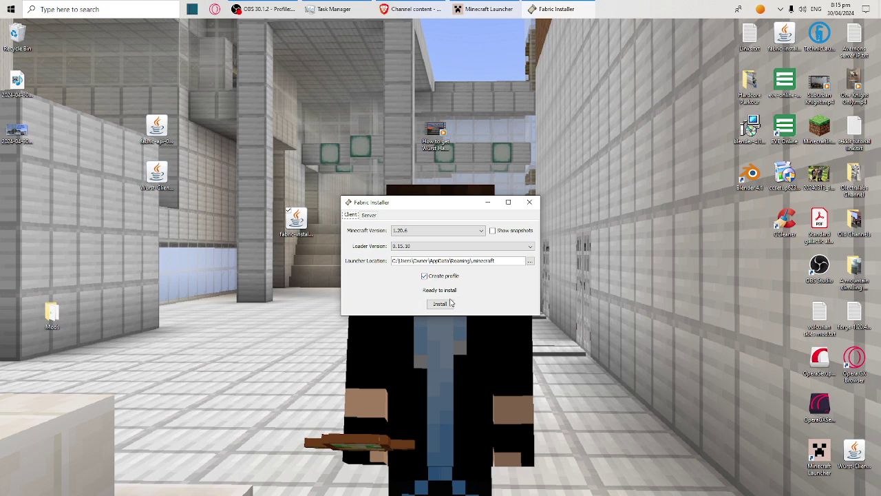
{"action": "left_click", "coordinate": [450, 303]}
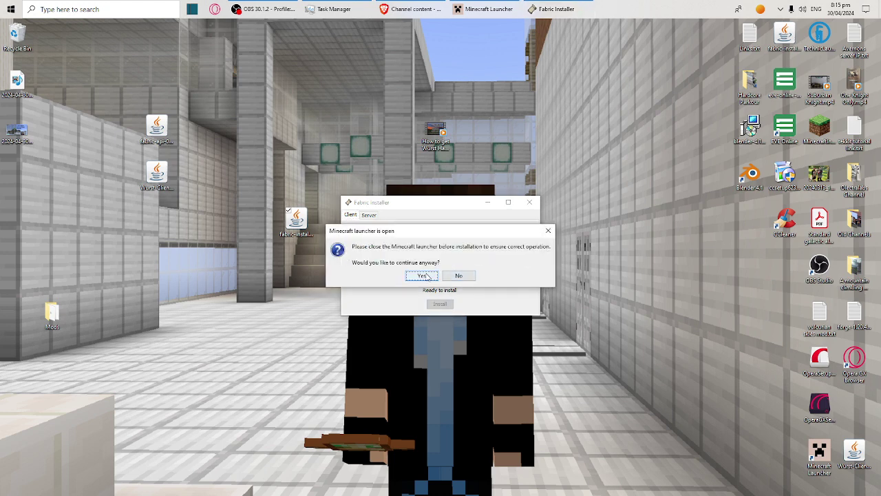
{"action": "left_click", "coordinate": [423, 275]}
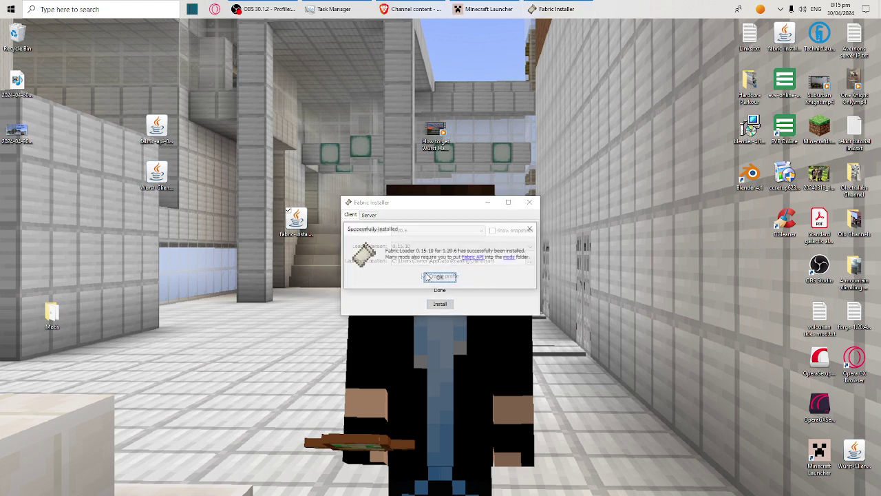
{"action": "left_click", "coordinate": [440, 278]}
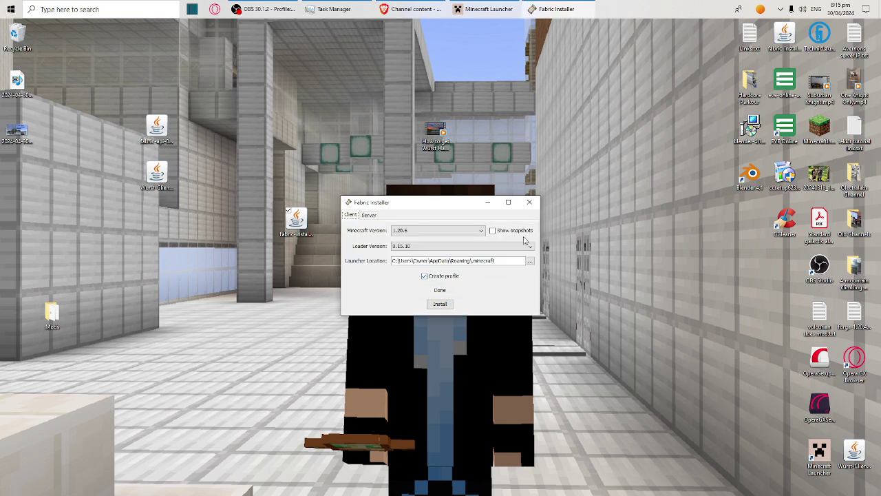
{"action": "left_click", "coordinate": [530, 201]}
Step: Launch the fabric-loader-1.20.6 installation from the Minecraft Launcher, accept the modified-installation warning, and read the Fabric Loader compatibility report
{"action": "left_click", "coordinate": [485, 9]}
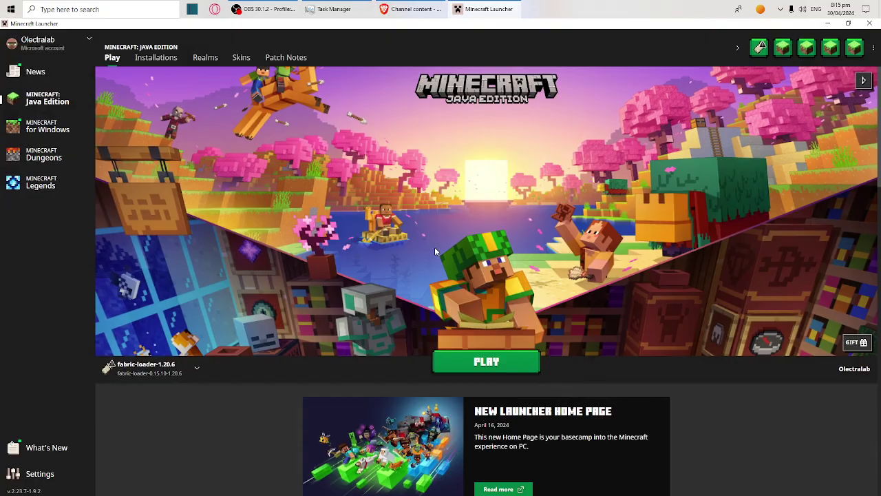
{"action": "left_click", "coordinate": [485, 363]}
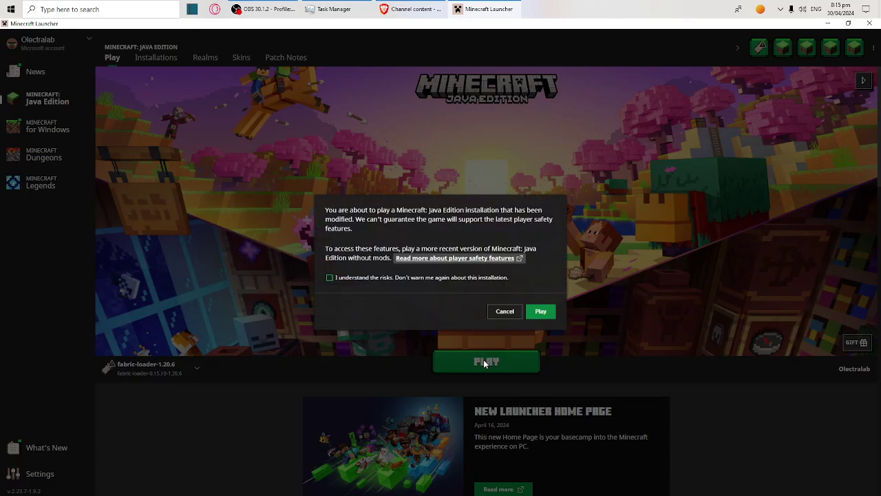
{"action": "left_click", "coordinate": [541, 311]}
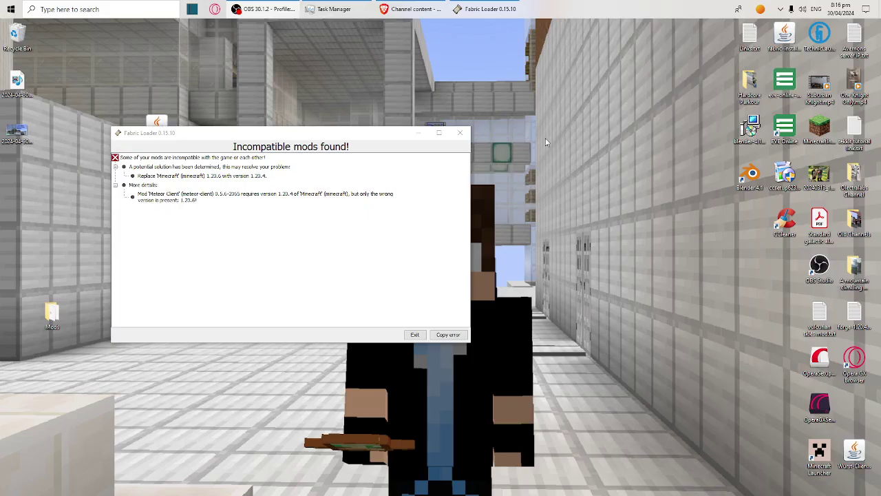
{"action": "left_click", "coordinate": [225, 133]}
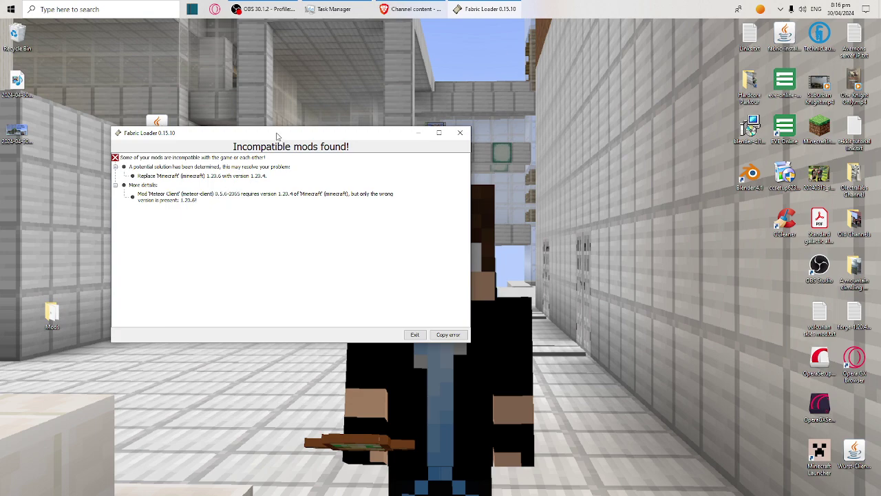
{"action": "left_click_drag", "start_coordinate": [277, 135], "coordinate": [421, 81]}
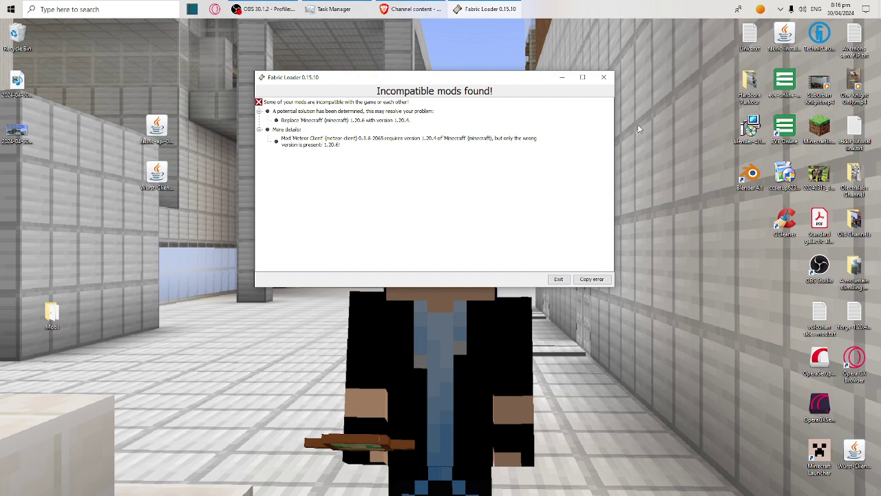
{"action": "left_click_drag", "start_coordinate": [349, 73], "coordinate": [460, 124]}
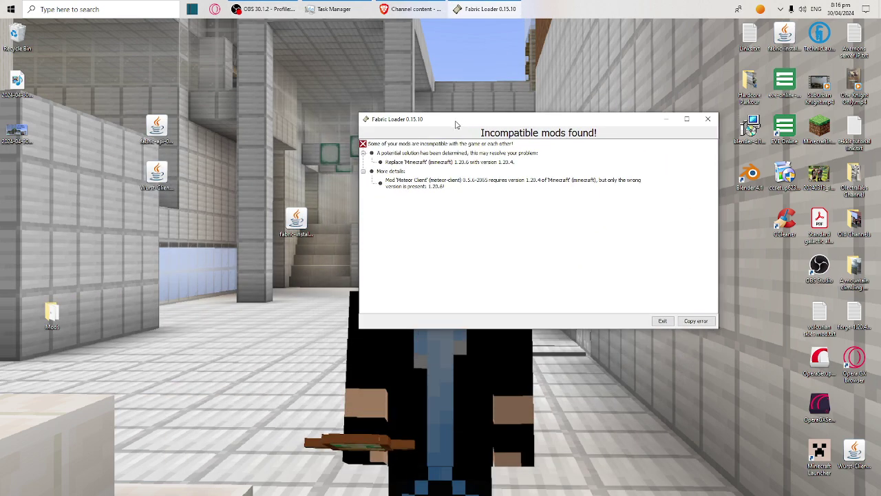
Step: Try to install Fabric Loader 0.15.10 for Minecraft 1.20.4 while the Fabric Loader report is still open
{"action": "left_click", "coordinate": [300, 220]}
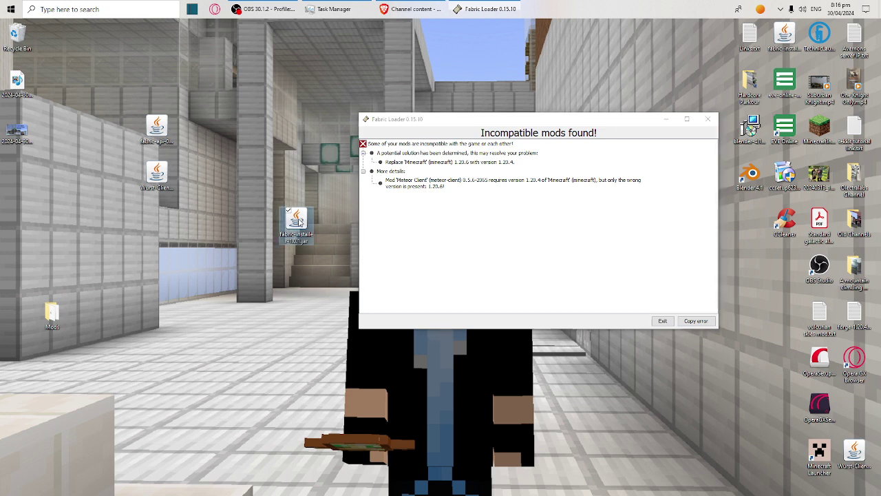
{"action": "double_click", "coordinate": [299, 224]}
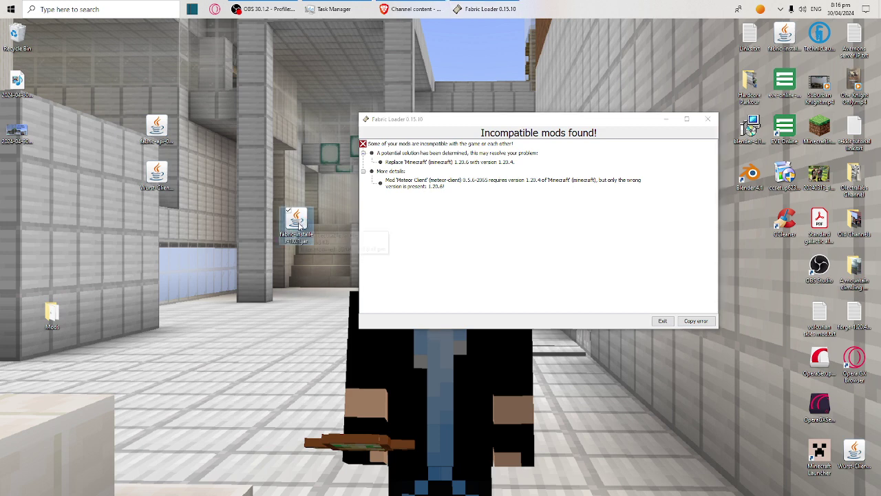
{"action": "left_click", "coordinate": [432, 234]}
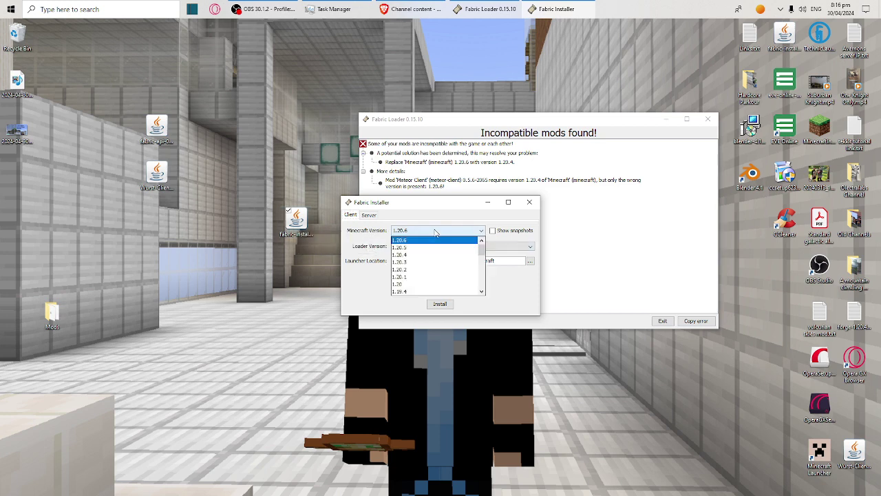
{"action": "left_click", "coordinate": [412, 256]}
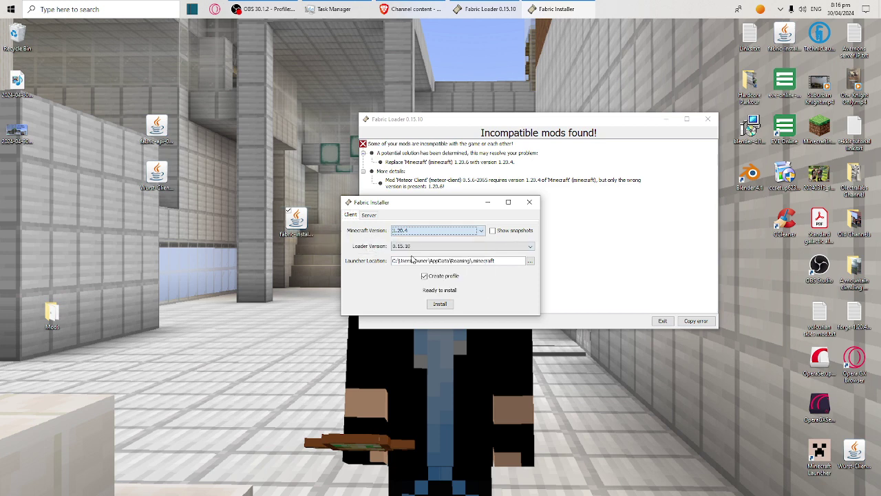
{"action": "left_click", "coordinate": [440, 304]}
{"action": "left_click", "coordinate": [422, 278]}
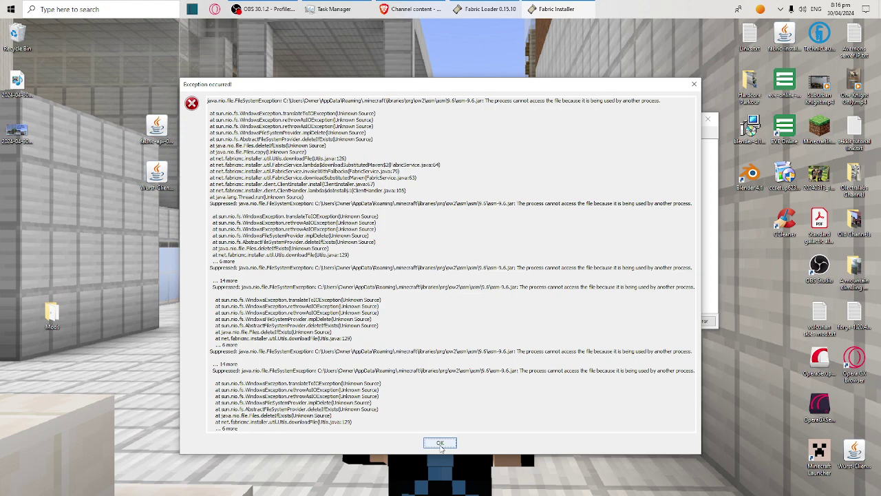
{"action": "left_click", "coordinate": [439, 442]}
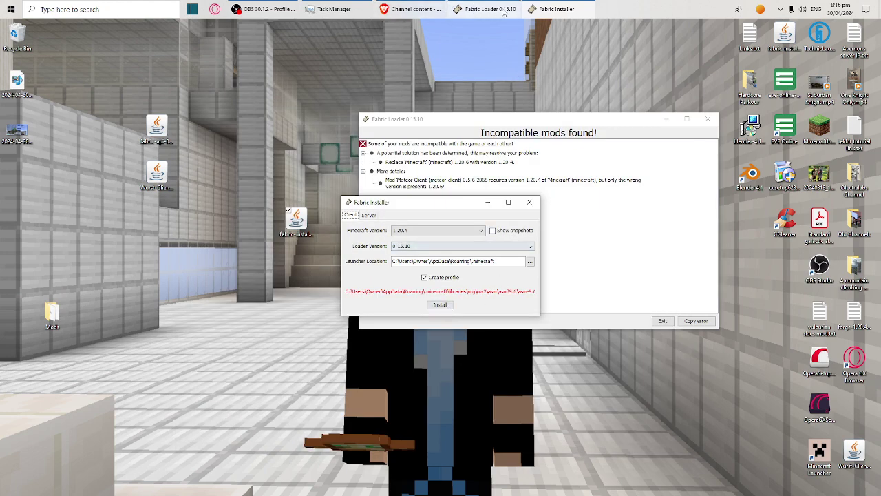
{"action": "left_click", "coordinate": [440, 305]}
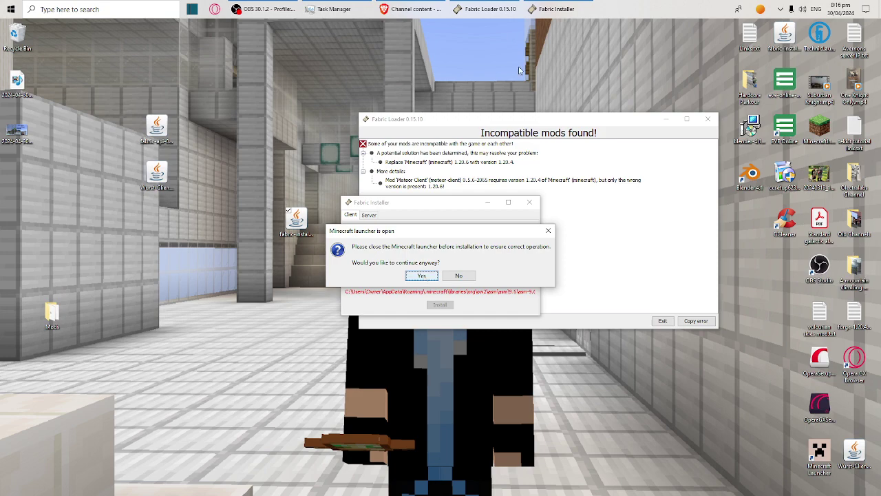
Step: End the running OpenJDK and Java processes in Task Manager, then dismiss the crash report in the Minecraft Launcher and minimize it
{"action": "left_click", "coordinate": [334, 9]}
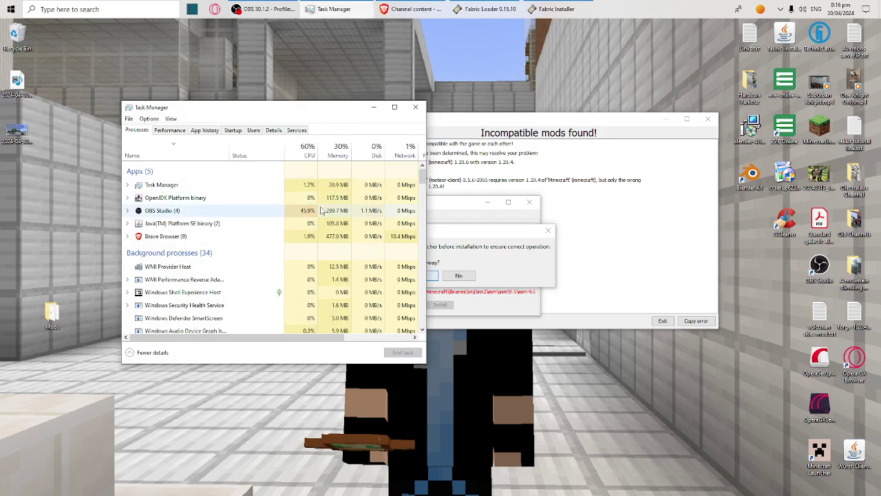
{"action": "right_click", "coordinate": [190, 198]}
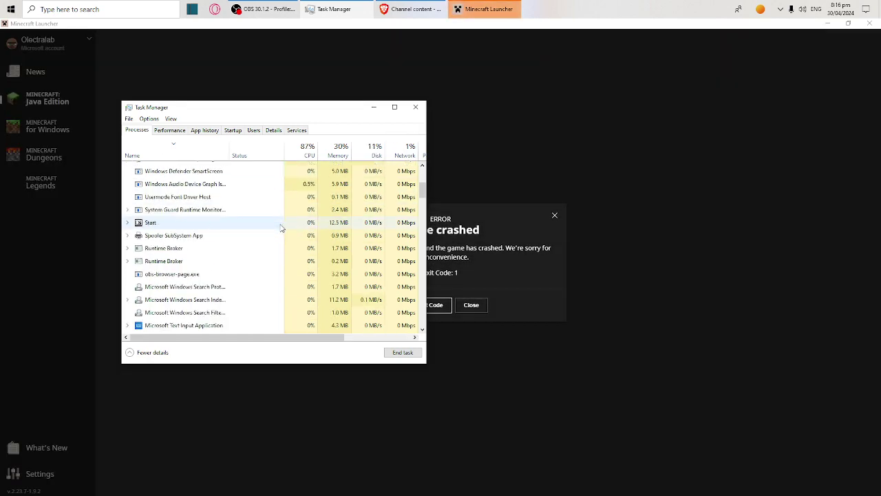
{"action": "left_click", "coordinate": [416, 107]}
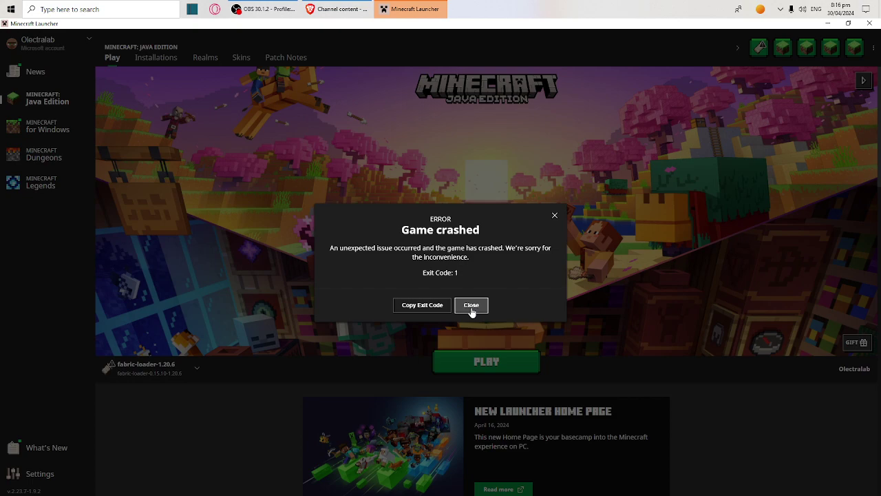
{"action": "left_click", "coordinate": [471, 304]}
{"action": "left_click", "coordinate": [827, 24]}
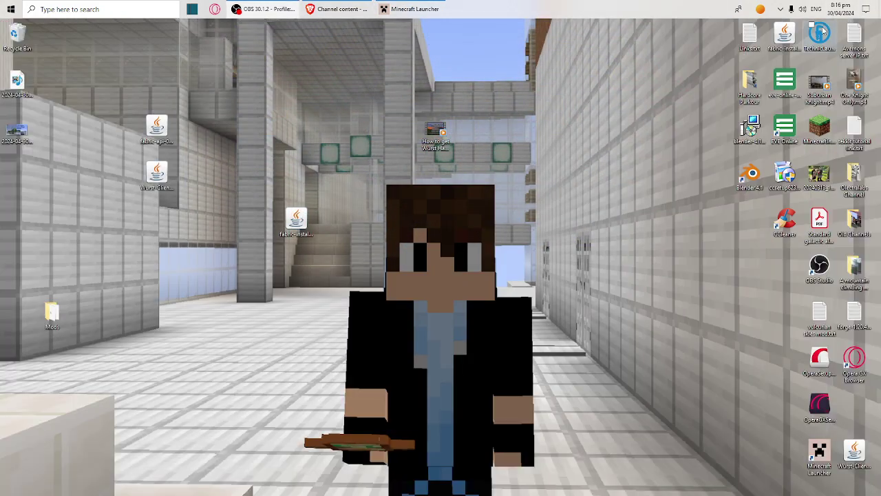
Step: Install Fabric Loader 0.15.10 for Minecraft 1.20.4 with the Fabric installer, close it, and bring up the Minecraft Launcher
{"action": "left_click", "coordinate": [296, 224]}
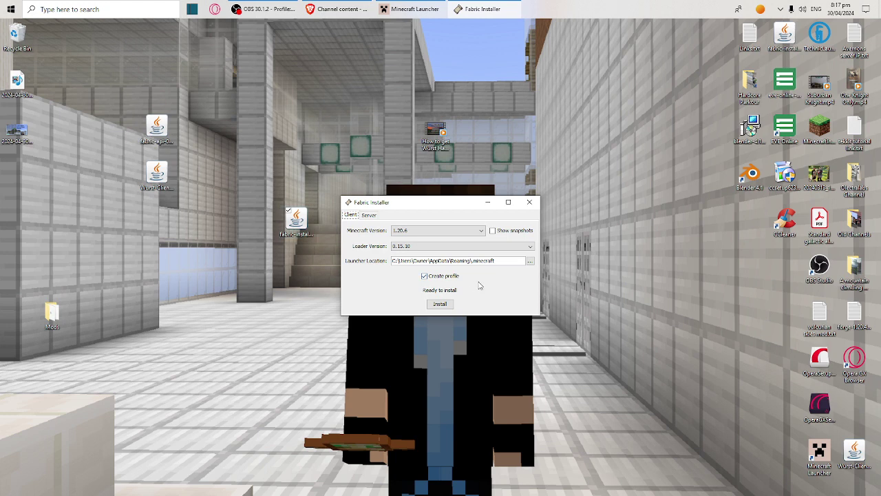
{"action": "left_click", "coordinate": [438, 230]}
{"action": "left_click", "coordinate": [417, 256]}
{"action": "left_click", "coordinate": [440, 303]}
{"action": "left_click", "coordinate": [424, 276]}
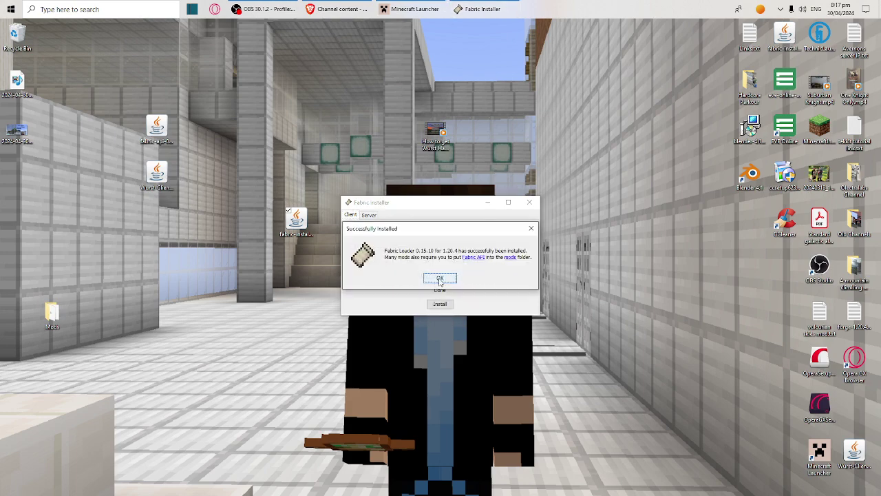
{"action": "left_click", "coordinate": [440, 279]}
{"action": "left_click", "coordinate": [529, 202]}
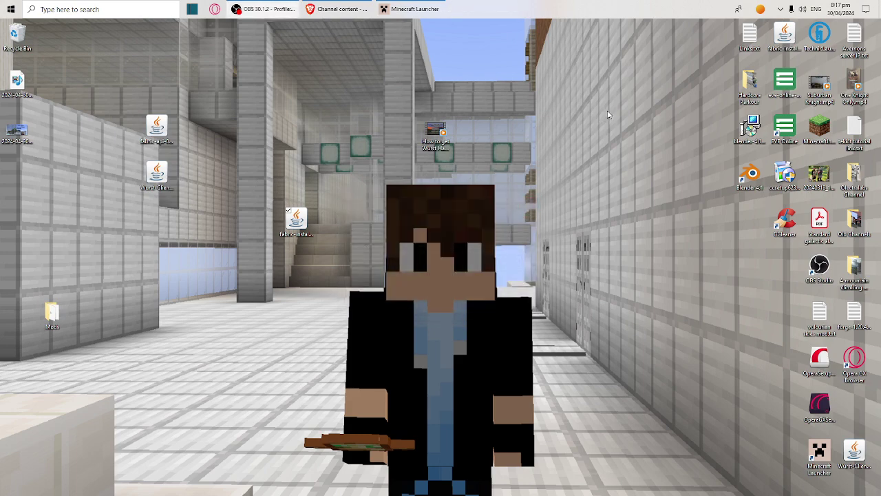
{"action": "left_click", "coordinate": [411, 9]}
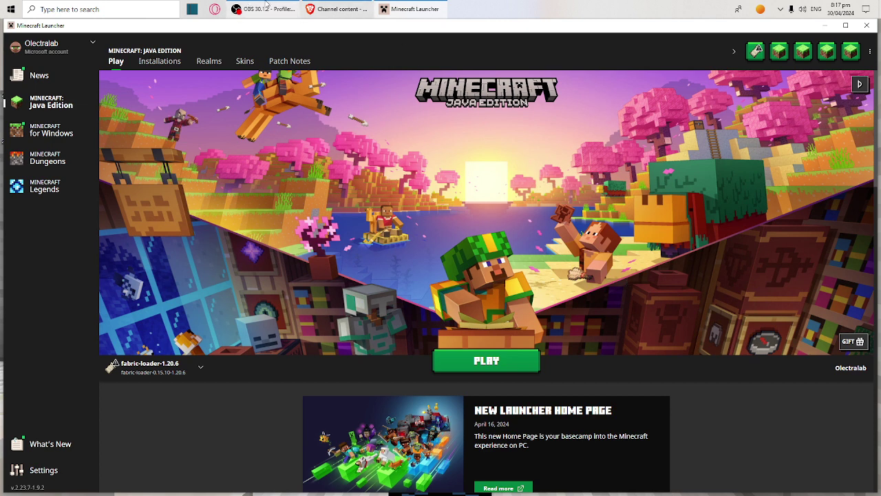
{"action": "left_click", "coordinate": [267, 10]}
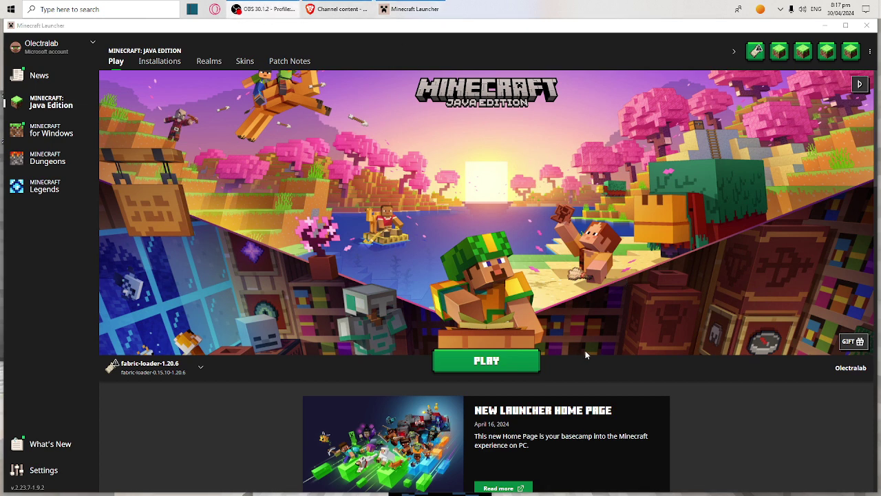
{"action": "left_click", "coordinate": [641, 379]}
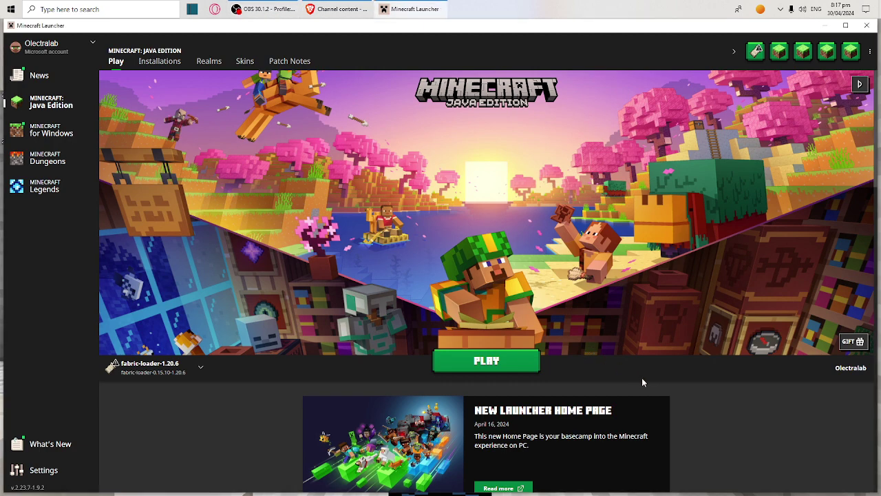
{"action": "left_click", "coordinate": [507, 362]}
{"action": "left_click", "coordinate": [543, 318]}
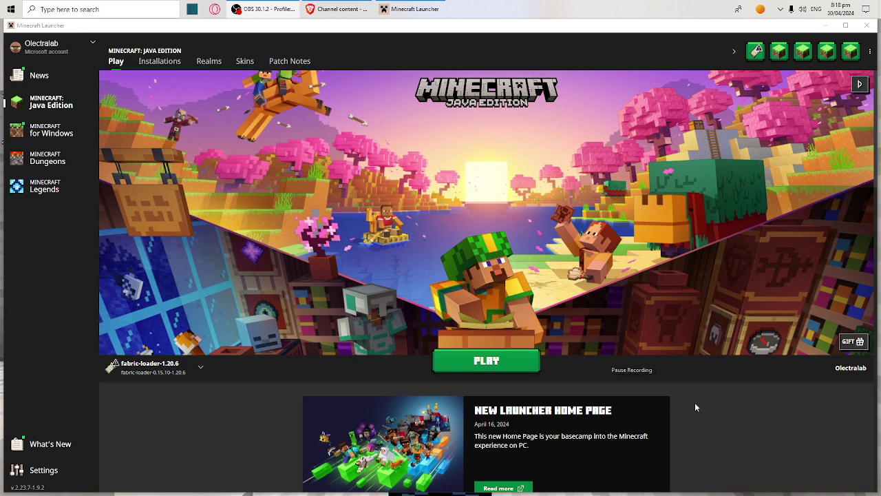
{"action": "left_click", "coordinate": [723, 376]}
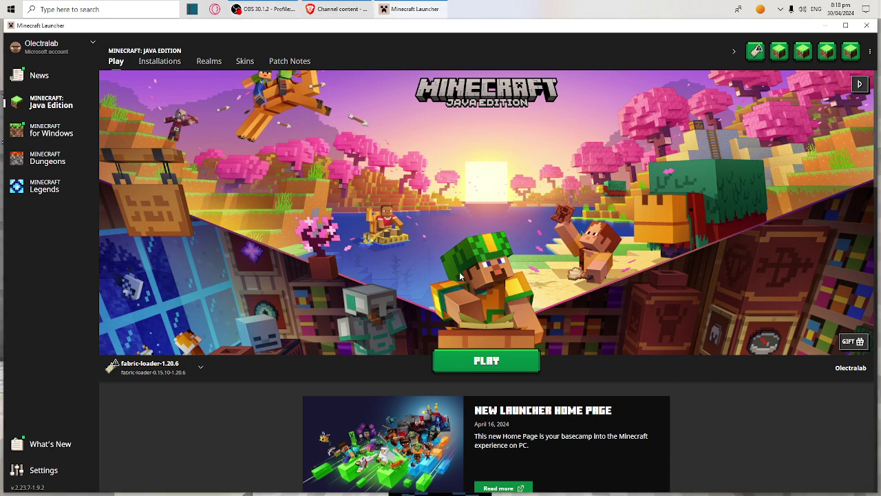
Step: Start a new Java Edition installation and set its version to release fabric-loader-0.15.10-1.20.4
{"action": "left_click", "coordinate": [168, 63]}
{"action": "left_click", "coordinate": [323, 120]}
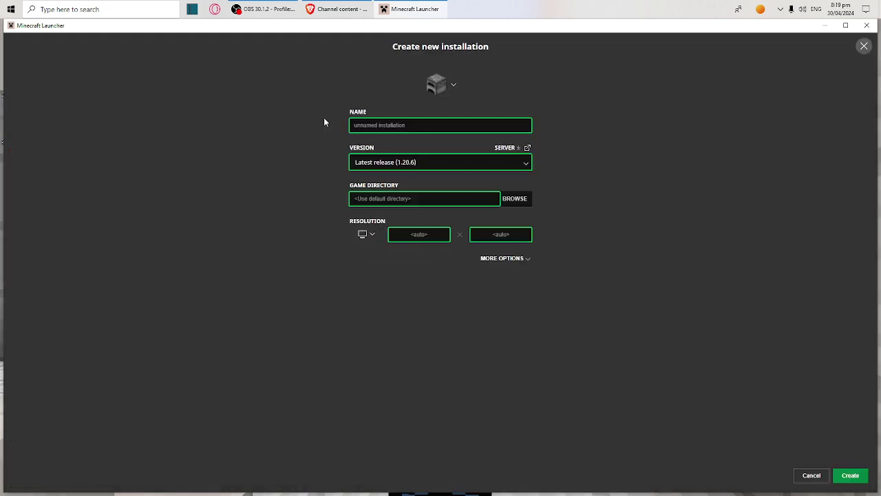
{"action": "left_click", "coordinate": [464, 164]}
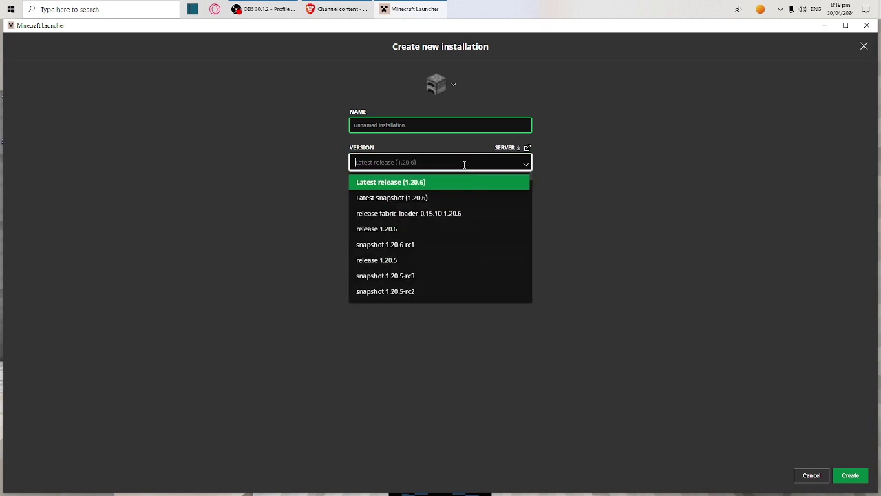
{"action": "scroll", "coordinate": [448, 232], "scroll_direction": "down", "scroll_amount": 4}
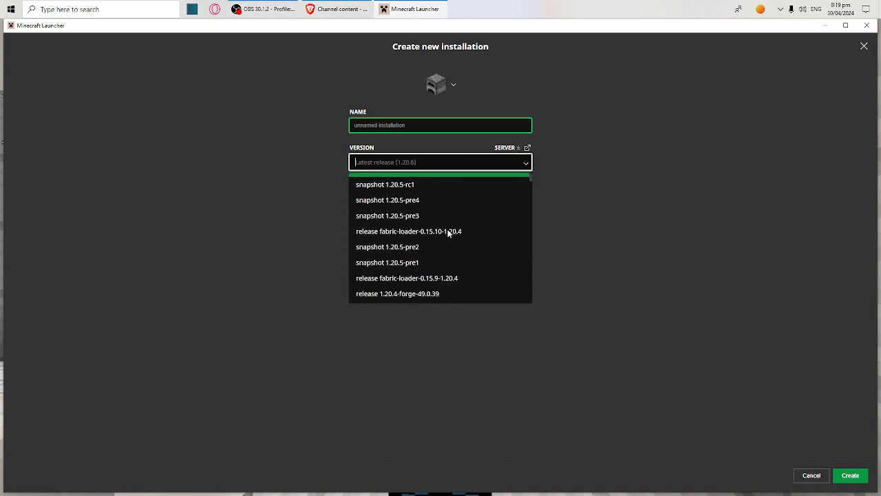
{"action": "left_click", "coordinate": [447, 232]}
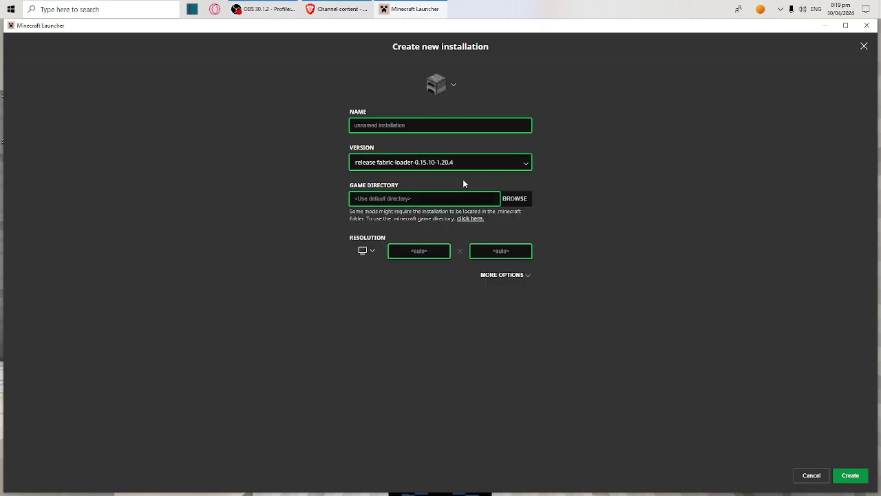
Step: Give the new installation the grass block icon, name it Meteor, and create it
{"action": "left_click", "coordinate": [450, 83]}
{"action": "left_click", "coordinate": [564, 180]}
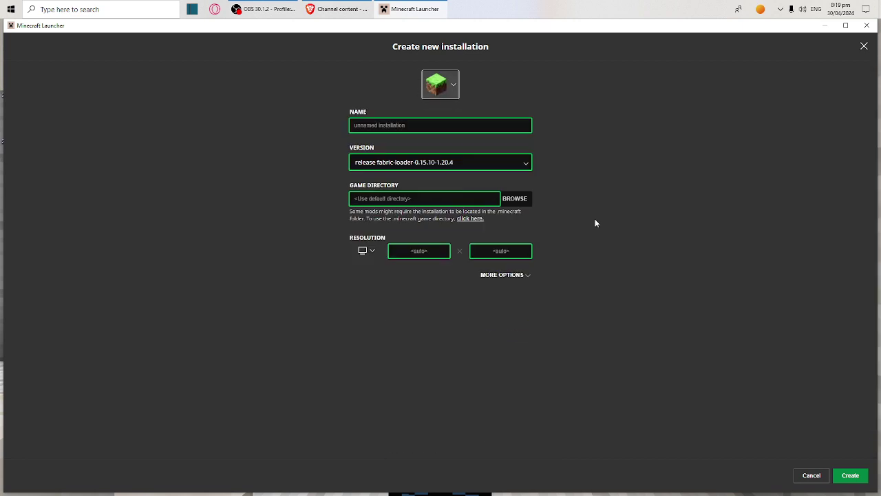
{"action": "left_click", "coordinate": [408, 126]}
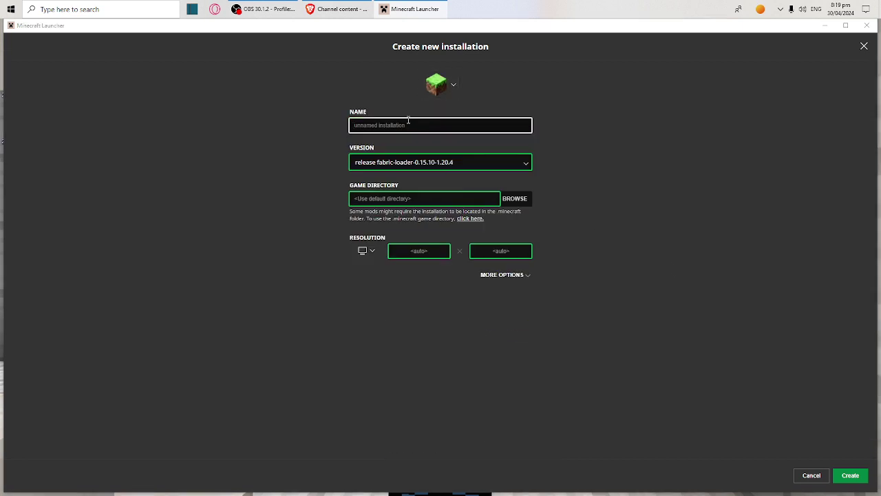
{"action": "type", "text": "Meteor"}
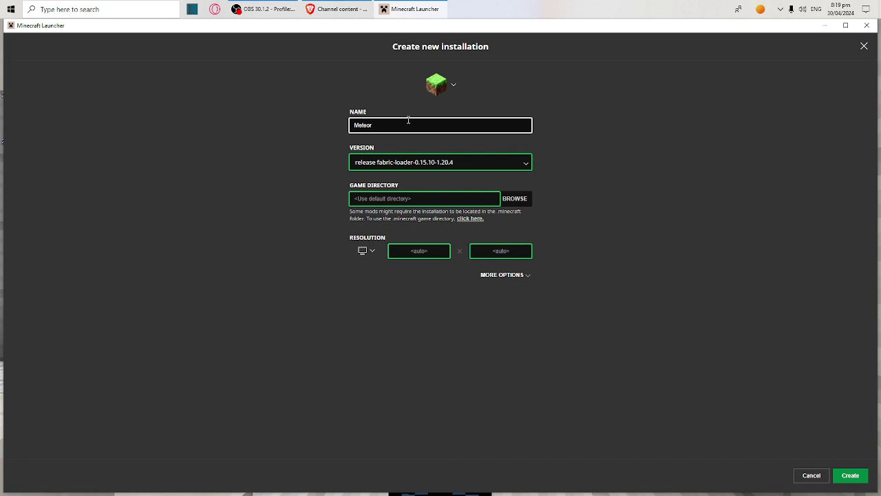
{"action": "left_click", "coordinate": [850, 475]}
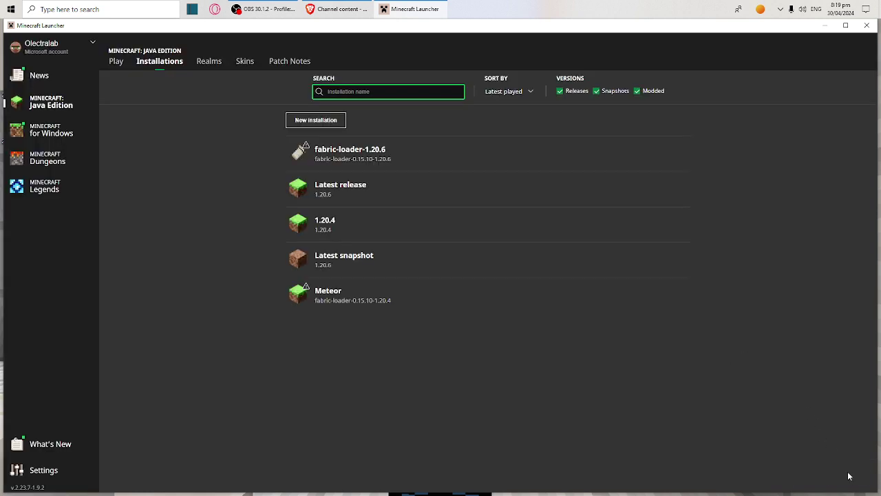
Step: Launch the Meteor installation and accept the modified-installation warning
{"action": "left_click", "coordinate": [114, 62]}
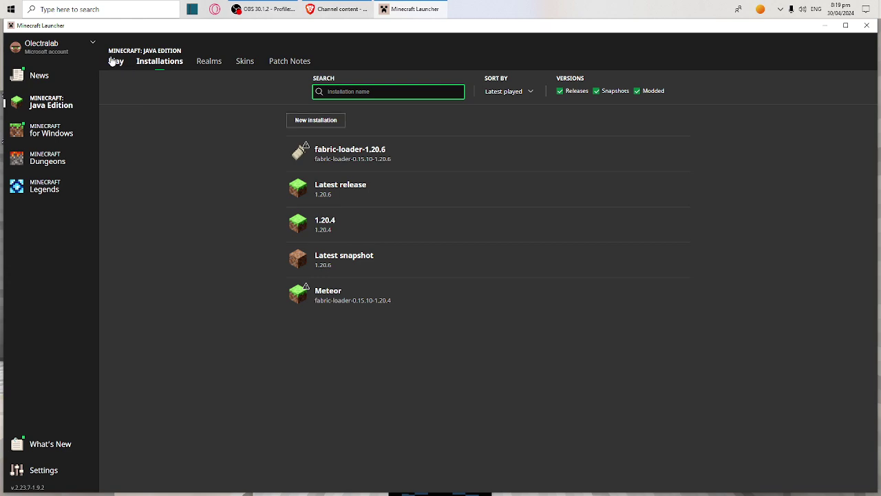
{"action": "left_click", "coordinate": [200, 371]}
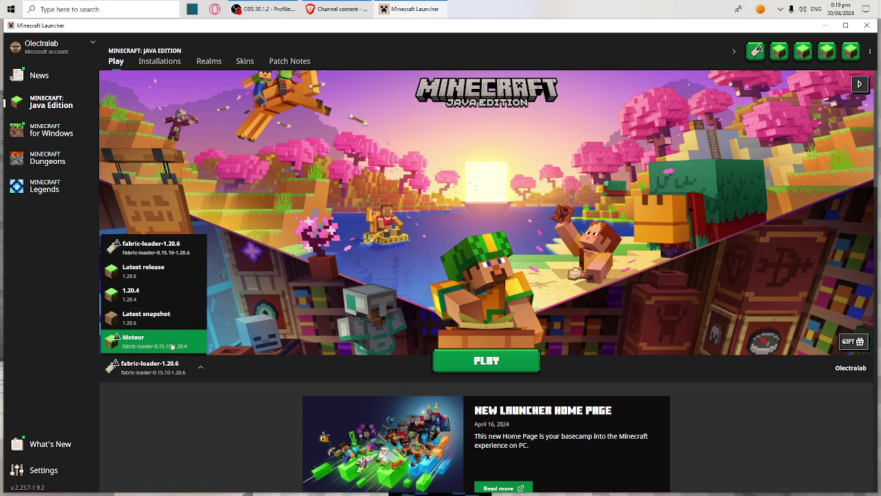
{"action": "left_click", "coordinate": [172, 346]}
{"action": "scroll", "coordinate": [519, 357], "scroll_direction": "down", "scroll_amount": 1}
{"action": "left_click", "coordinate": [521, 298]}
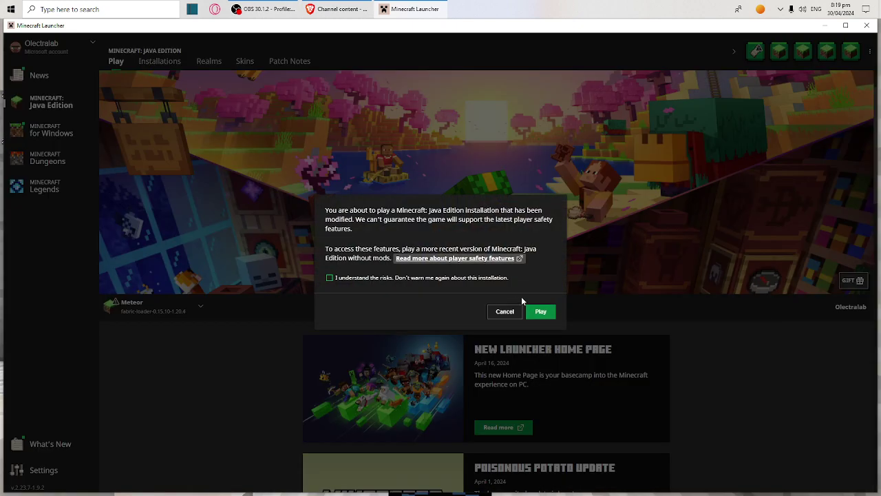
{"action": "left_click", "coordinate": [541, 311]}
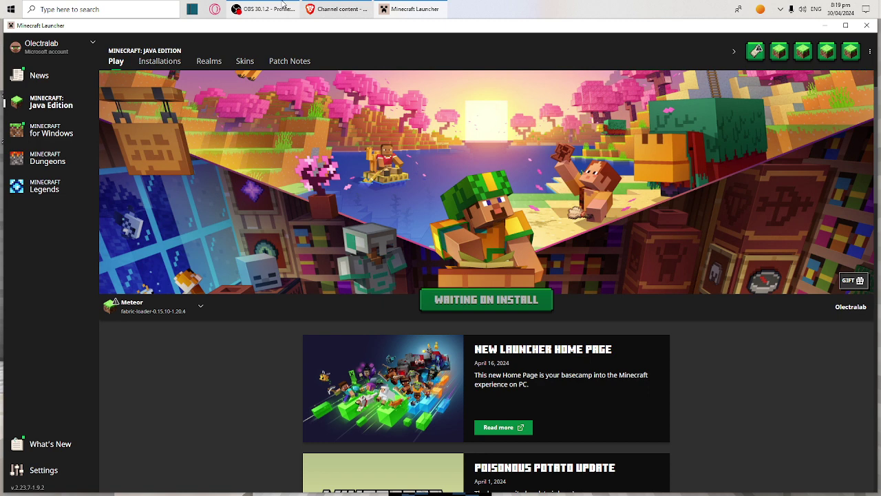
{"action": "mouse_move", "coordinate": [275, 3]}
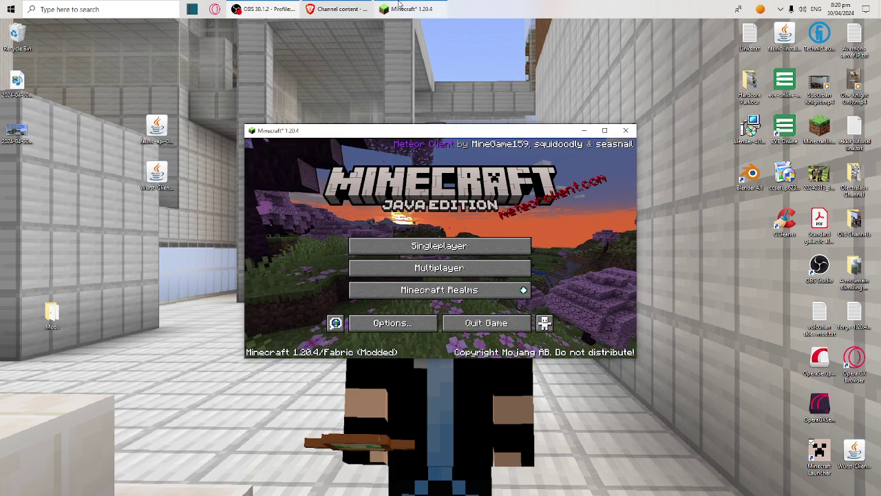
Step: Maximize the Minecraft window and open the first singleplayer world, creating a backup before loading it
{"action": "key", "text": "super+Up"}
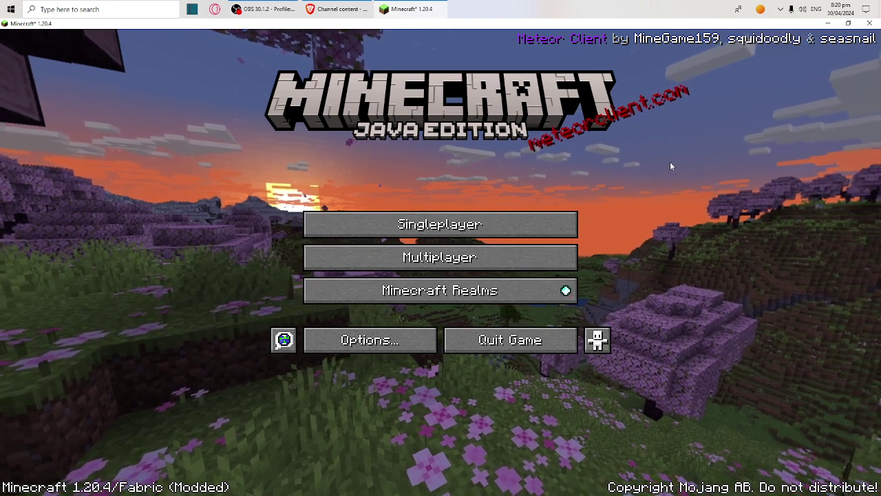
{"action": "left_click", "coordinate": [501, 221]}
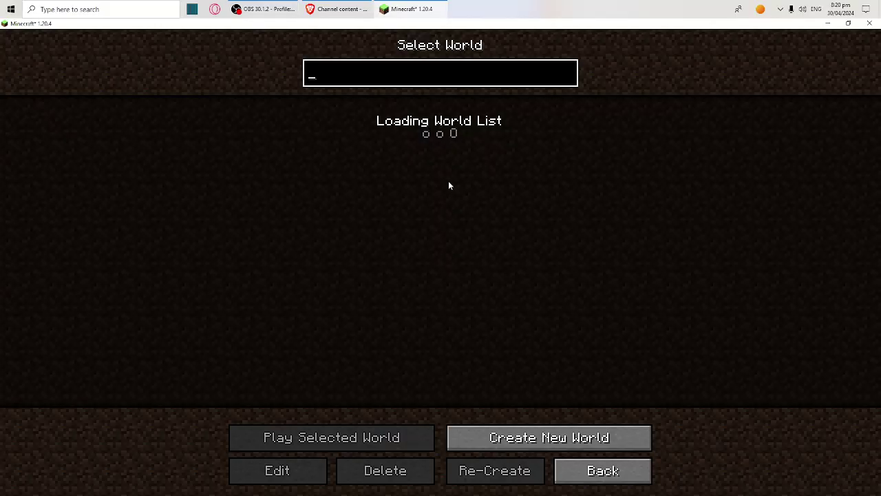
{"action": "left_click", "coordinate": [403, 122]}
{"action": "left_click", "coordinate": [403, 122]}
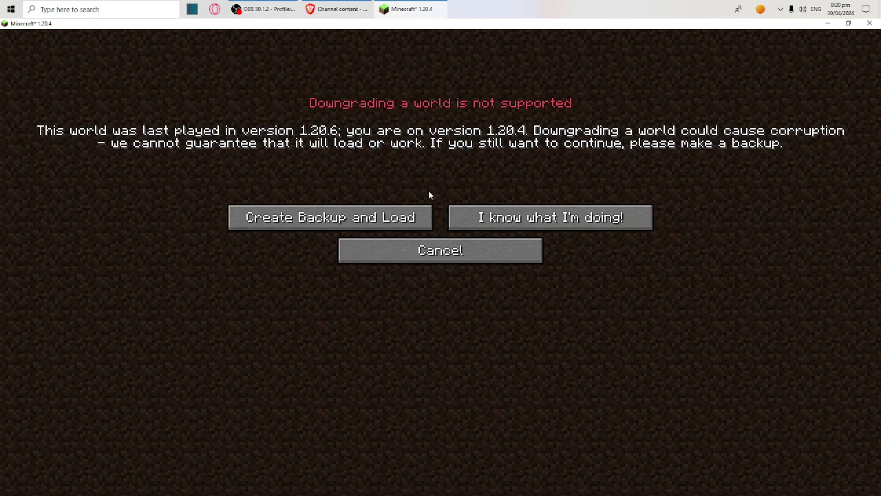
{"action": "left_click", "coordinate": [409, 218]}
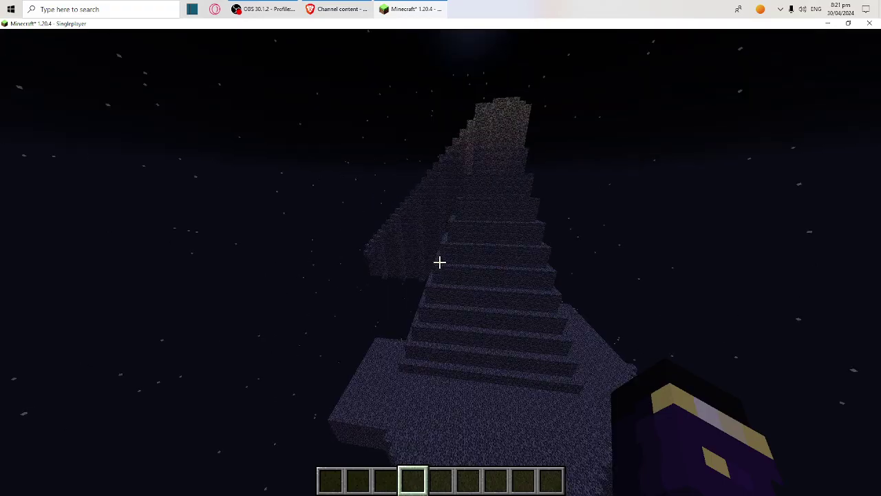
Step: Move forward in the world and run the command /time set day
{"action": "key", "text": "w"}
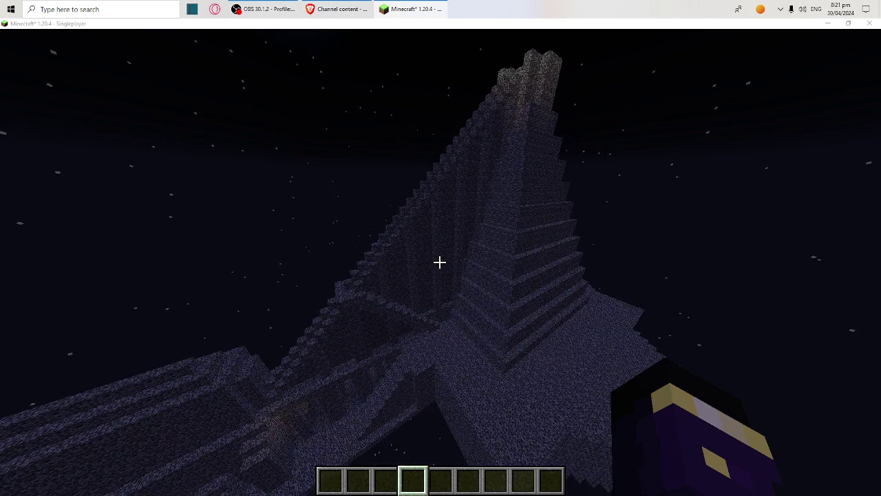
{"action": "type", "text": "/time set day"}
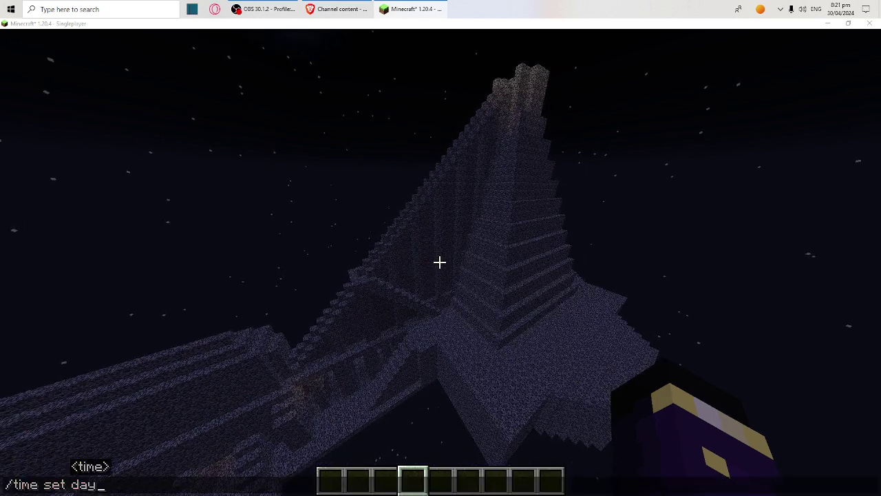
{"action": "key", "text": "Return"}
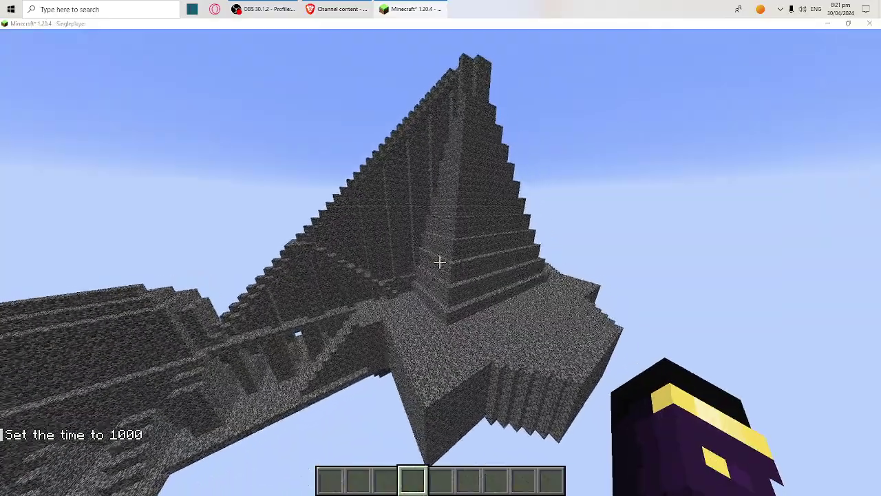
Step: Examine the Meteor Client menu's Config, GUI, HUD, Friends, Macros and Profiles pages, return to the Modules page, and close the menu
{"action": "key", "text": "Shift_R"}
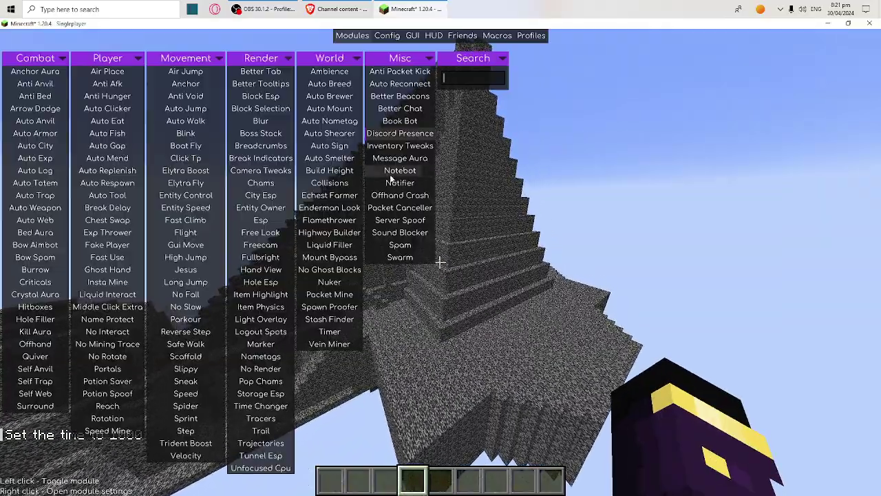
{"action": "left_click", "coordinate": [388, 36]}
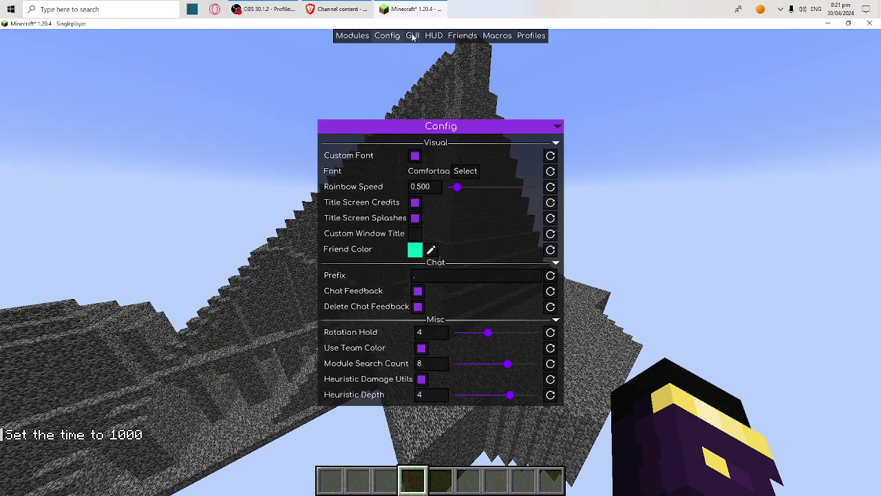
{"action": "left_click", "coordinate": [412, 36]}
{"action": "left_click", "coordinate": [434, 36]}
{"action": "left_click", "coordinate": [463, 36]}
{"action": "left_click", "coordinate": [497, 36]}
{"action": "left_click", "coordinate": [528, 36]}
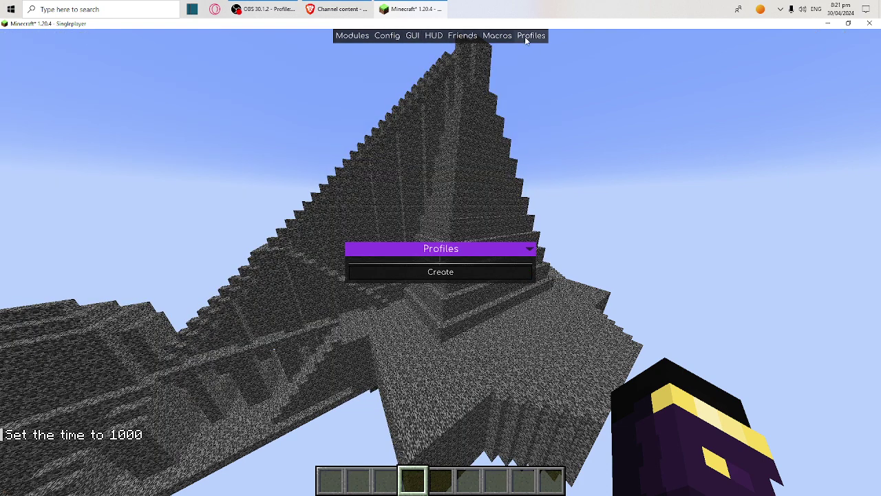
{"action": "left_click", "coordinate": [497, 36]}
{"action": "left_click", "coordinate": [462, 36]}
{"action": "left_click", "coordinate": [434, 36]}
{"action": "left_click", "coordinate": [412, 36]}
{"action": "left_click", "coordinate": [387, 35]}
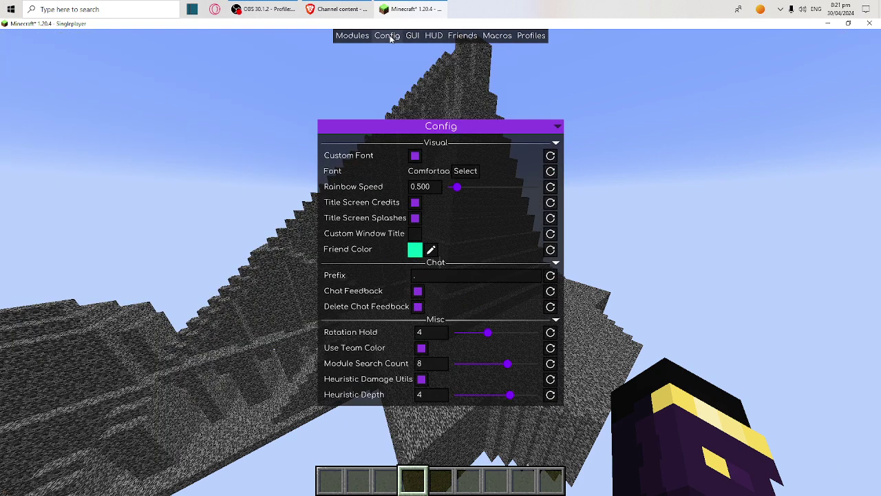
{"action": "left_click", "coordinate": [352, 36]}
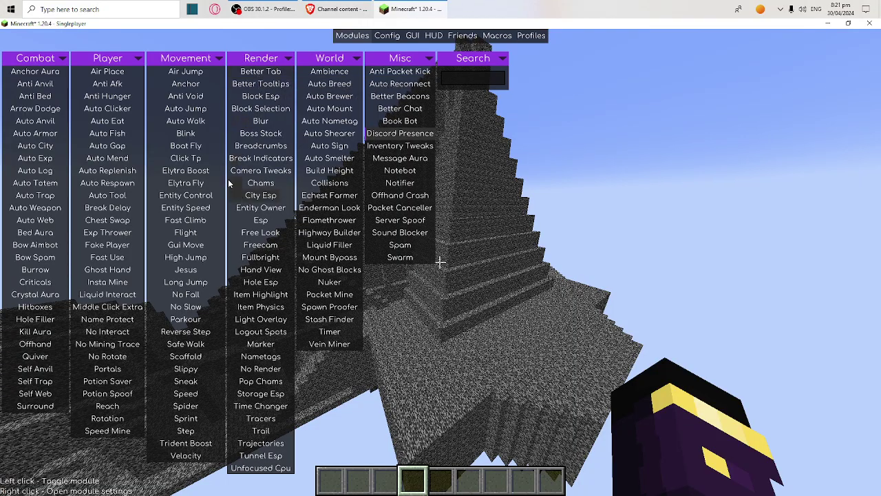
{"action": "key", "text": "Escape"}
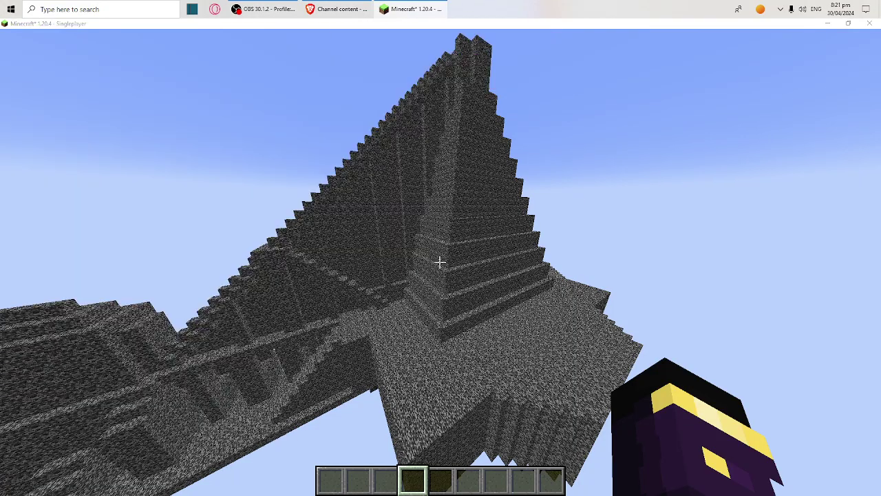
Step: Test Meteor's Blink movement module on the stone platform by enabling it, walking away from the starting spot, and disabling it
{"action": "key", "text": "w"}
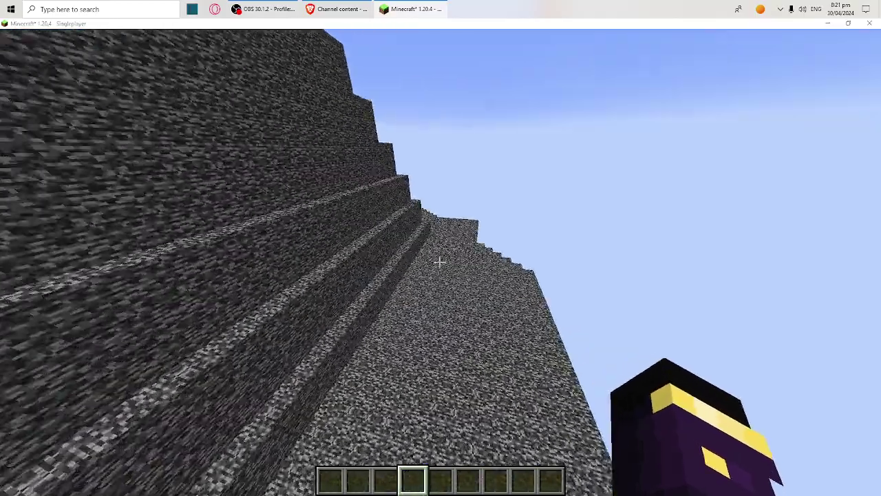
{"action": "key", "text": "Shift_R"}
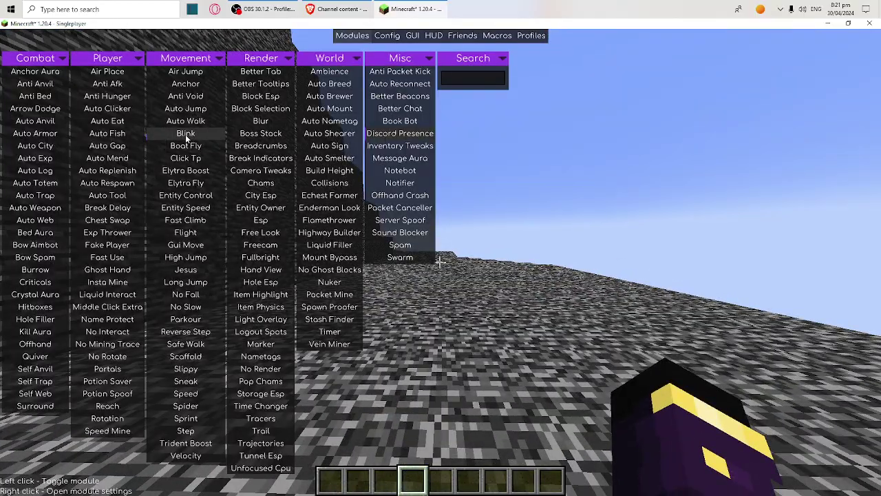
{"action": "key", "text": "Shift_R"}
{"action": "key", "text": "F5"}
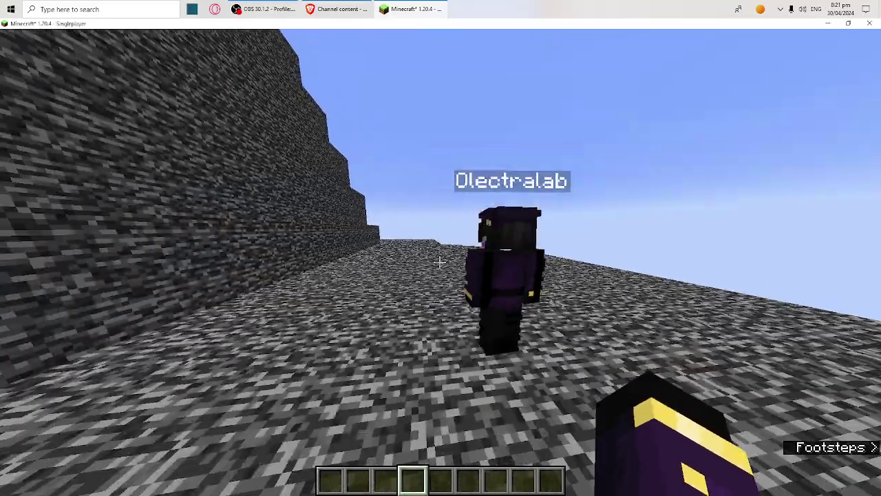
{"action": "key", "text": "w"}
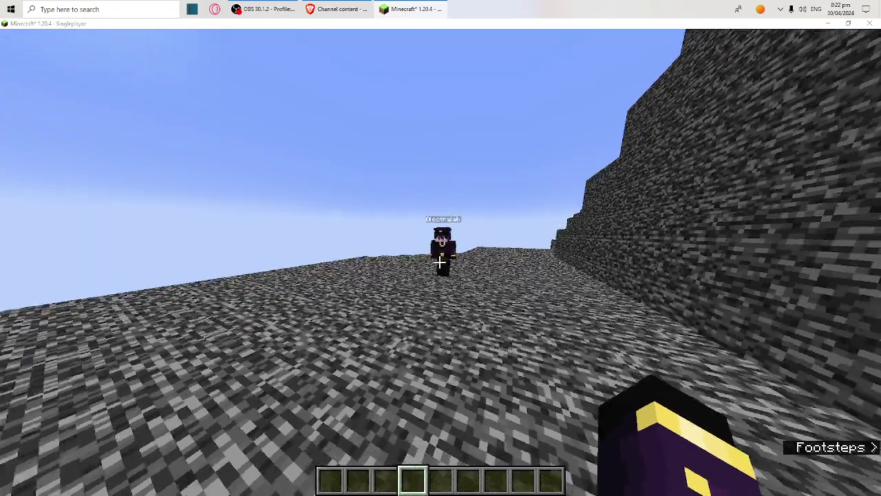
{"action": "key", "text": "Shift_R"}
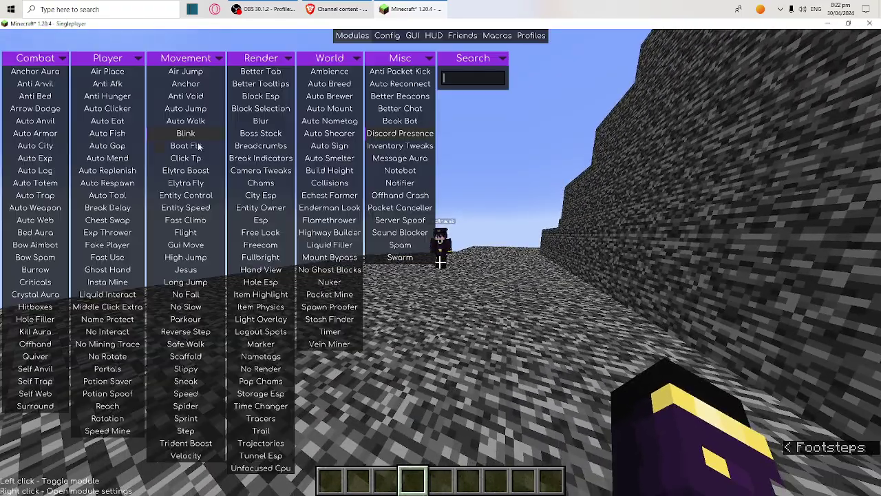
{"action": "key", "text": "Shift_R"}
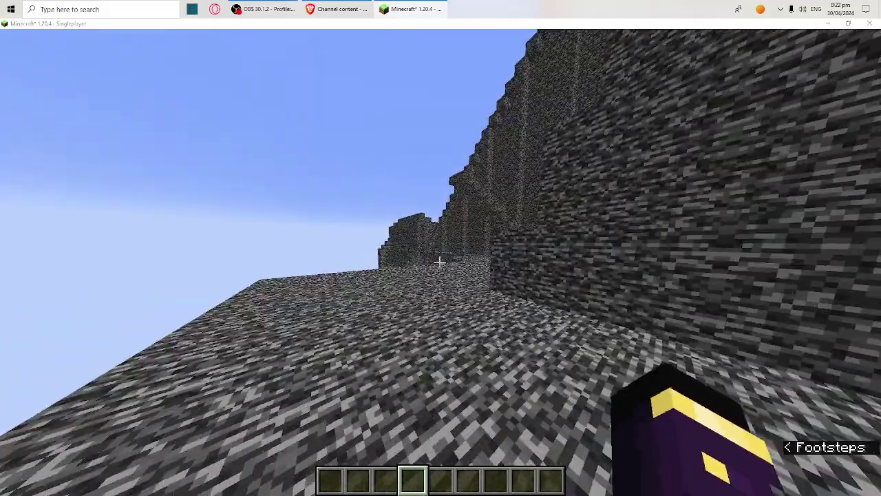
Step: Look over the Meteor module list several times while walking along the stone platform, closing it each time
{"action": "key", "text": "Shift_R"}
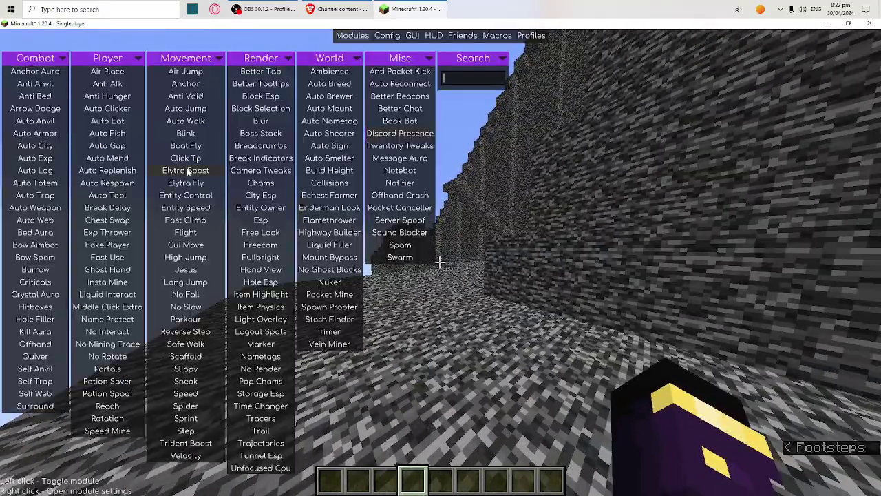
{"action": "key", "text": "Escape"}
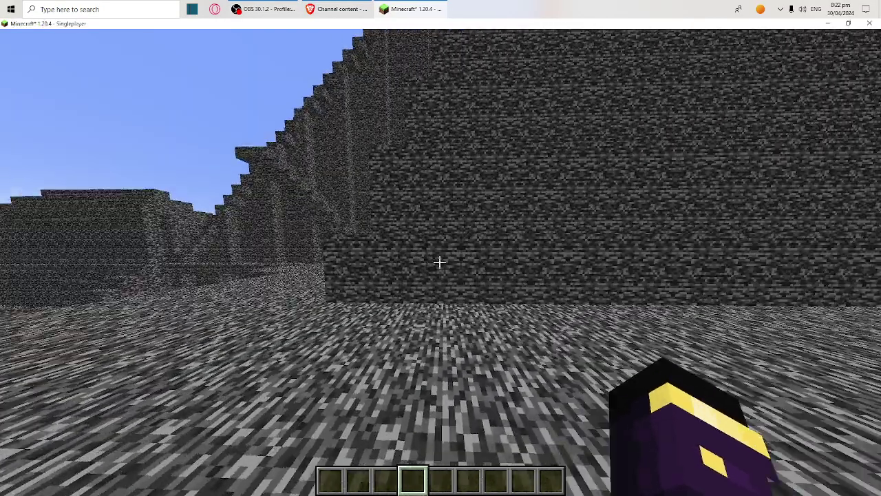
{"action": "key", "text": "w"}
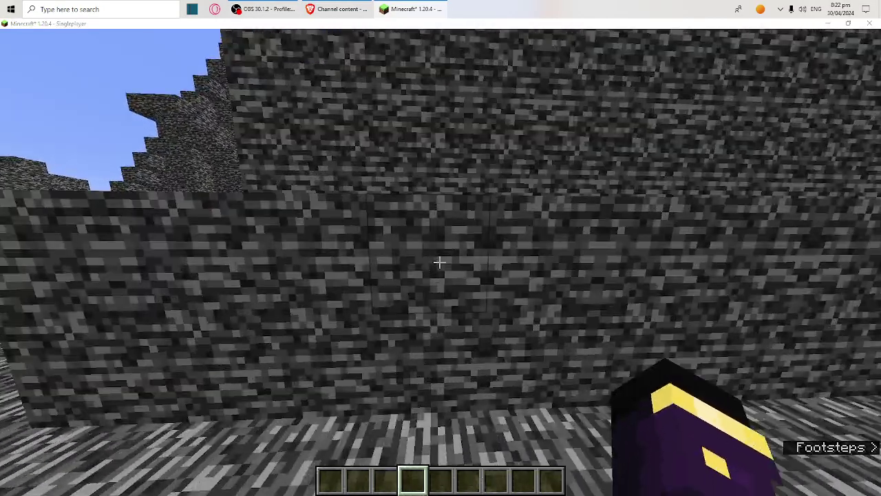
{"action": "key", "text": "Shift_R"}
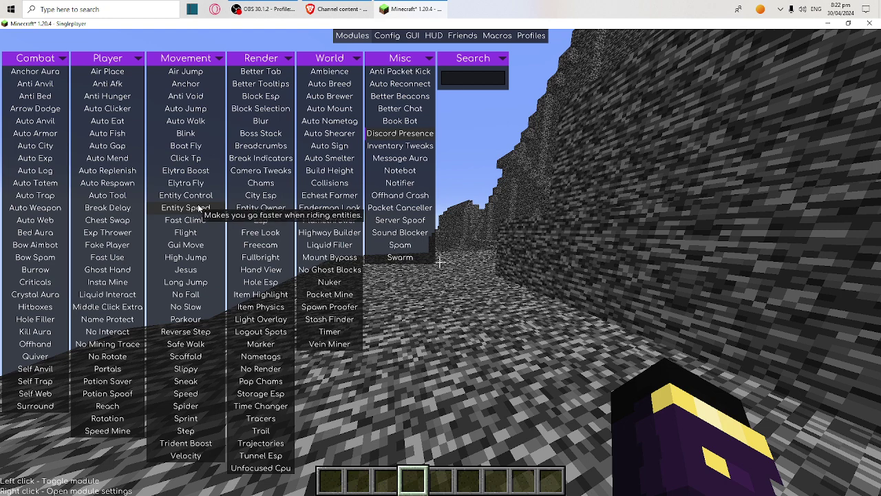
{"action": "key", "text": "Escape"}
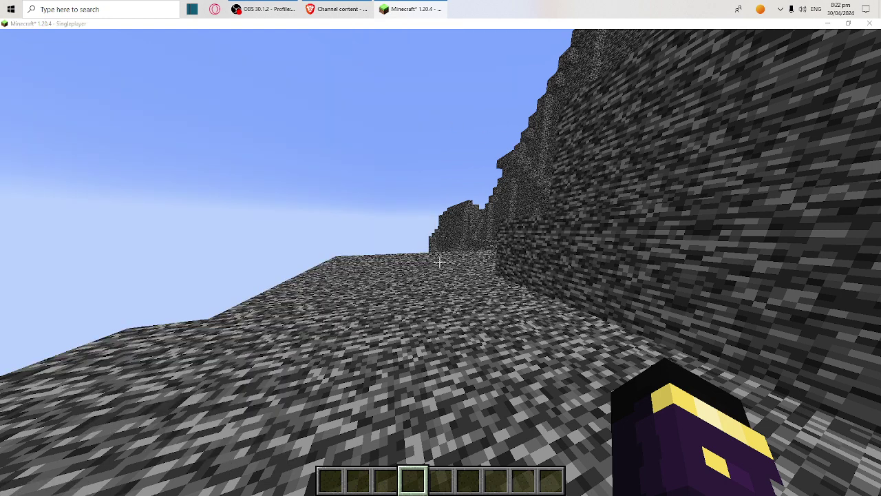
{"action": "key", "text": "Escape"}
{"action": "key", "text": "Escape"}
{"action": "key", "text": "w"}
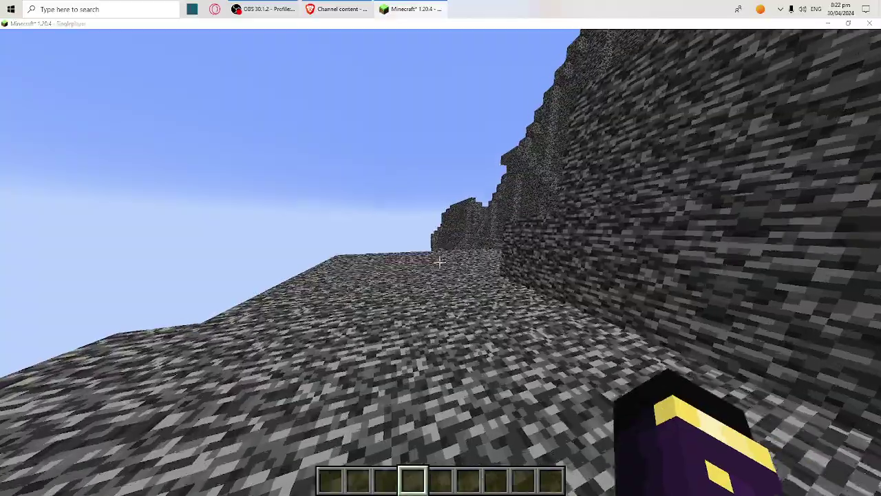
{"action": "key", "text": "Shift_R"}
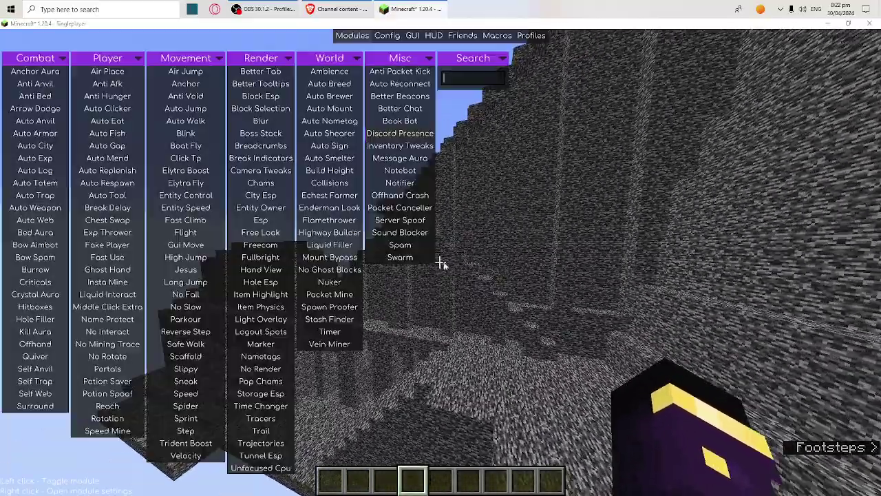
{"action": "key", "text": "Escape"}
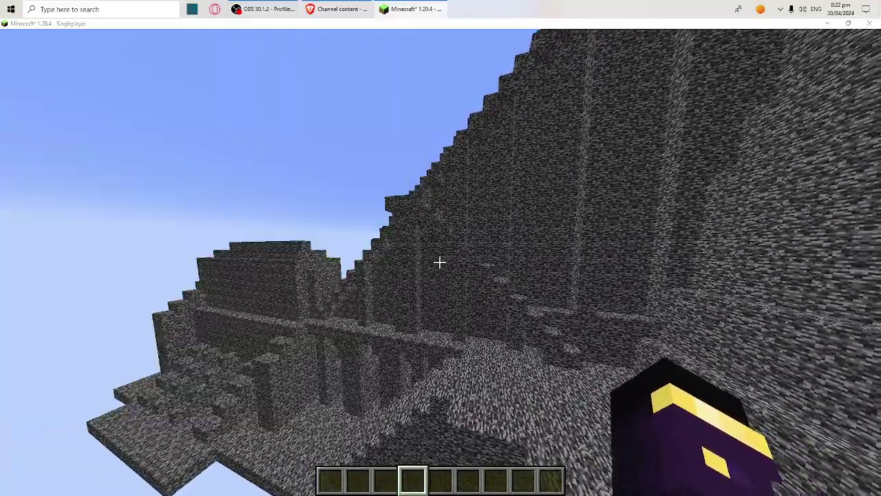
{"action": "key", "text": "w"}
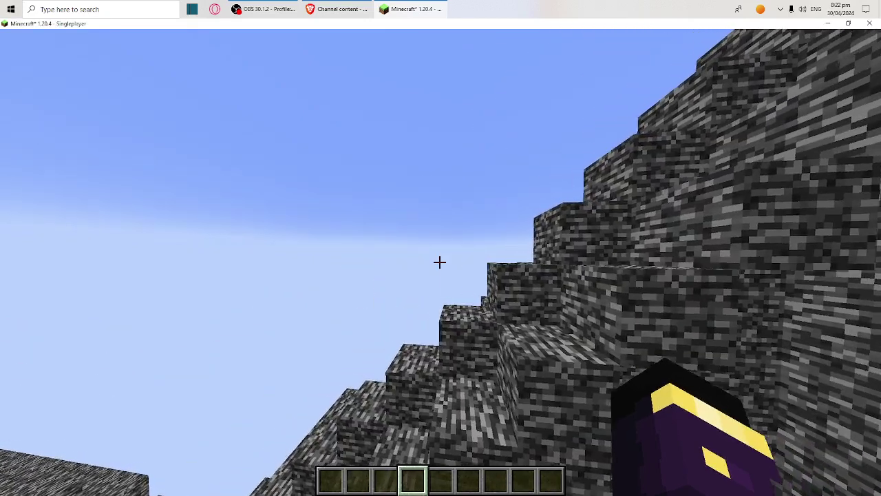
Step: Rearrange the Meteor module panels so the Search panel sits directly below the Misc panel
{"action": "key", "text": "Shift_R"}
{"action": "left_click_drag", "start_coordinate": [502, 58], "coordinate": [675, 120]}
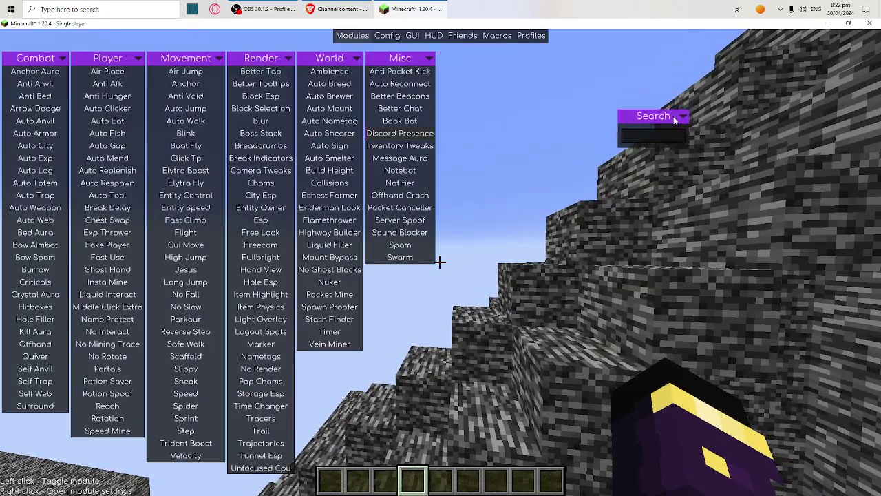
{"action": "mouse_move", "coordinate": [401, 61]}
{"action": "left_mouse_down"}
{"action": "mouse_move", "coordinate": [597, 126]}
{"action": "mouse_move", "coordinate": [443, 124]}
{"action": "mouse_move", "coordinate": [413, 62]}
{"action": "mouse_move", "coordinate": [398, 62]}
{"action": "left_mouse_up"}
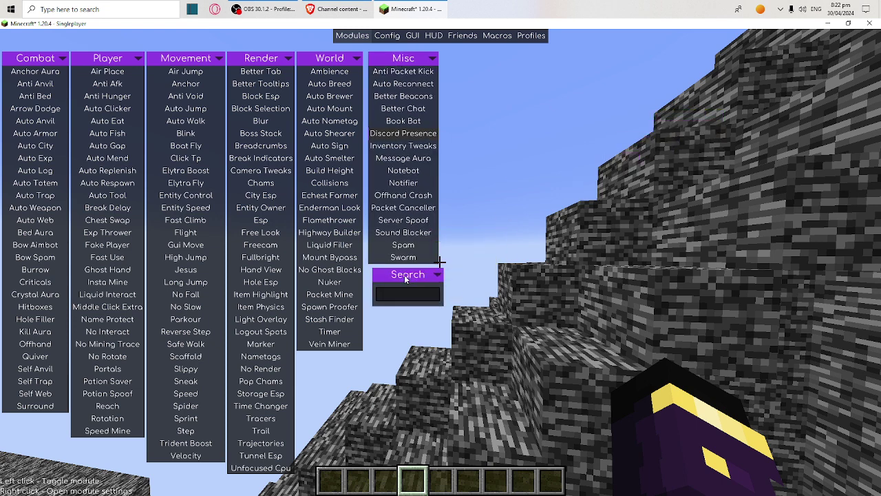
Step: Examine the settings of Collisions, Auto Jump, Entity Speed, Bow Spam, Auto Clicker, Middle Click Extra and Spider, and close the module menu
{"action": "right_click", "coordinate": [333, 182]}
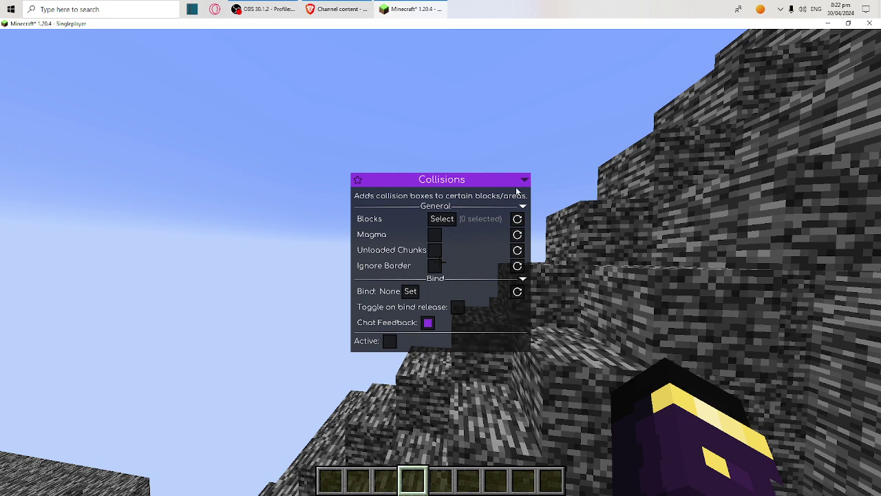
{"action": "key", "text": "Escape"}
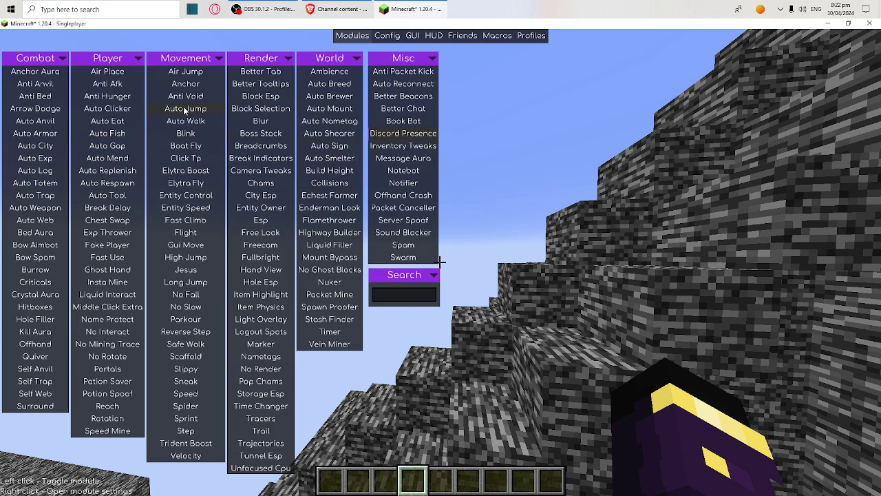
{"action": "right_click", "coordinate": [185, 110]}
{"action": "key", "text": "Escape"}
{"action": "right_click", "coordinate": [149, 212]}
{"action": "key", "text": "Escape"}
{"action": "right_click", "coordinate": [59, 257]}
{"action": "key", "text": "Escape"}
{"action": "right_click", "coordinate": [121, 107]}
{"action": "key", "text": "Escape"}
{"action": "right_click", "coordinate": [135, 308]}
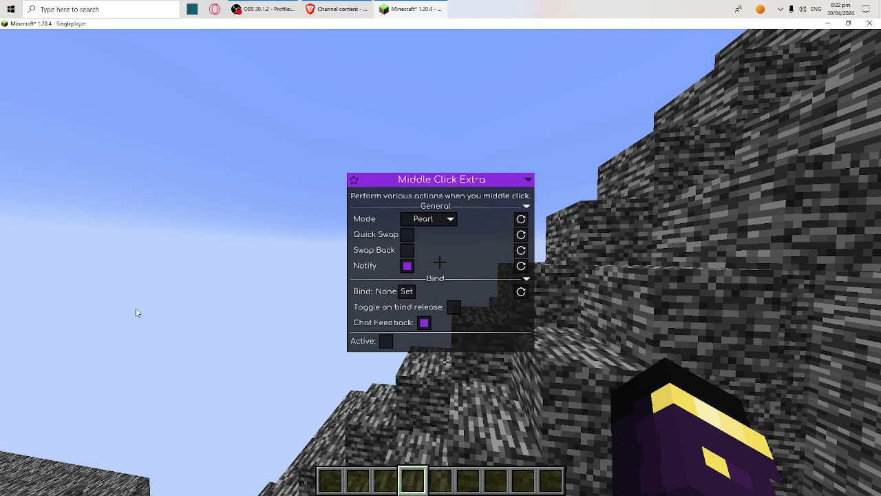
{"action": "key", "text": "Escape"}
{"action": "right_click", "coordinate": [190, 408]}
{"action": "key", "text": "Escape"}
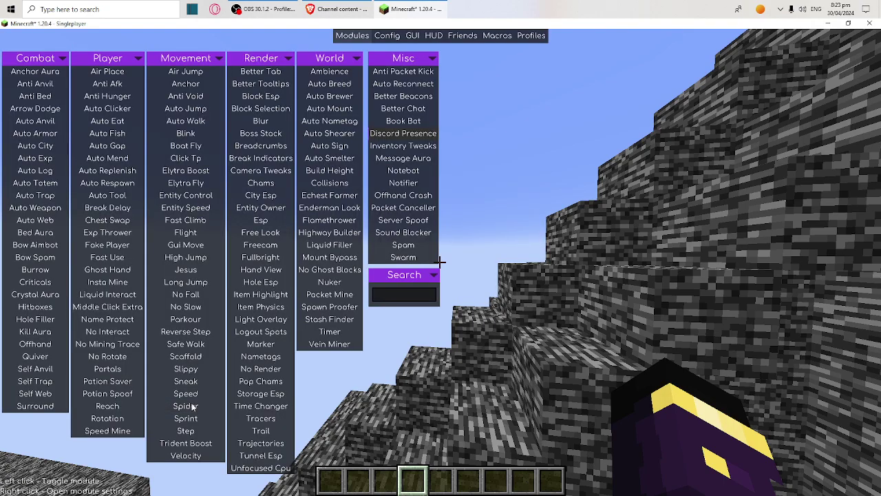
{"action": "key", "text": "Escape"}
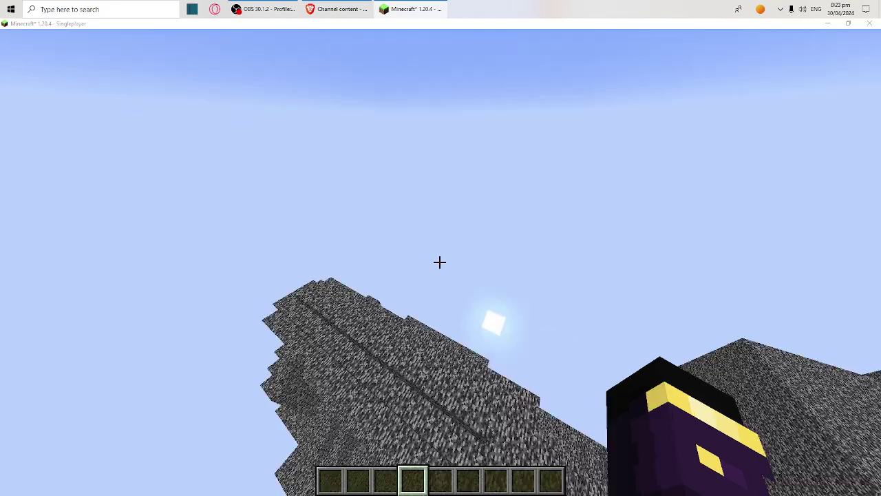
Step: Explore the dark interior of the stone structure and back away outside until the whole building is in view
{"action": "key", "text": "w"}
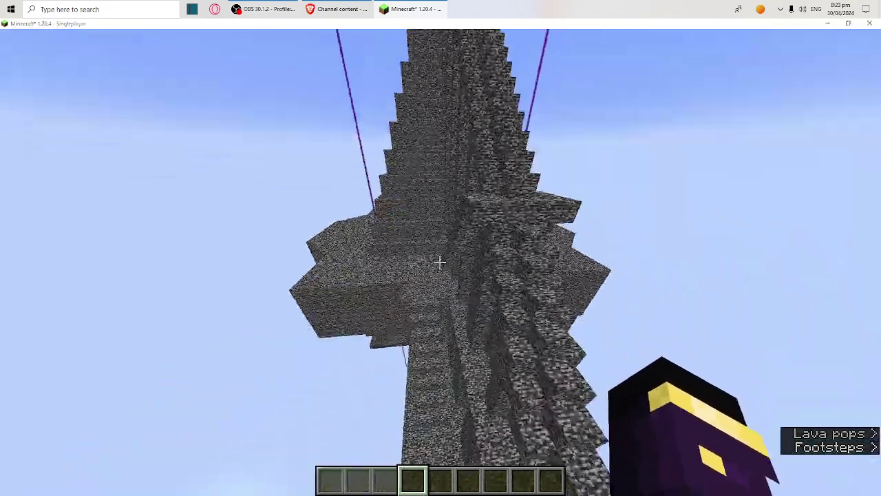
{"action": "key", "text": "w"}
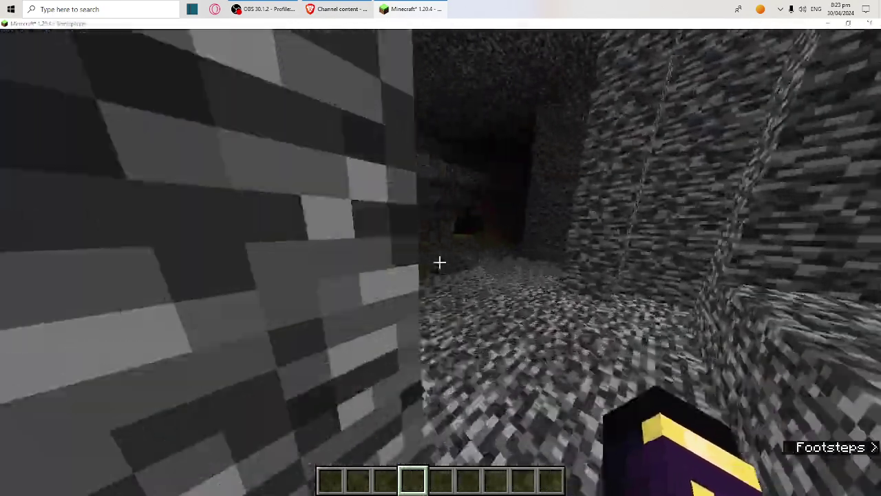
{"action": "key", "text": "w"}
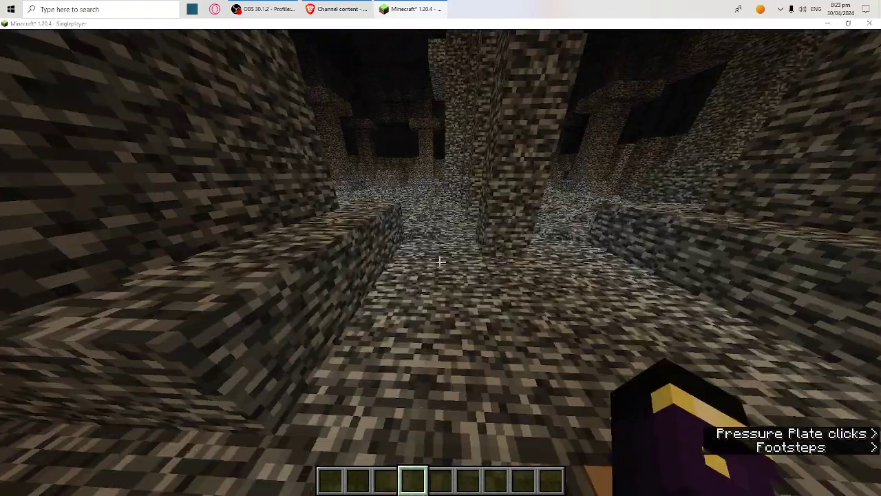
{"action": "key", "text": "w"}
{"action": "key", "text": "w"}
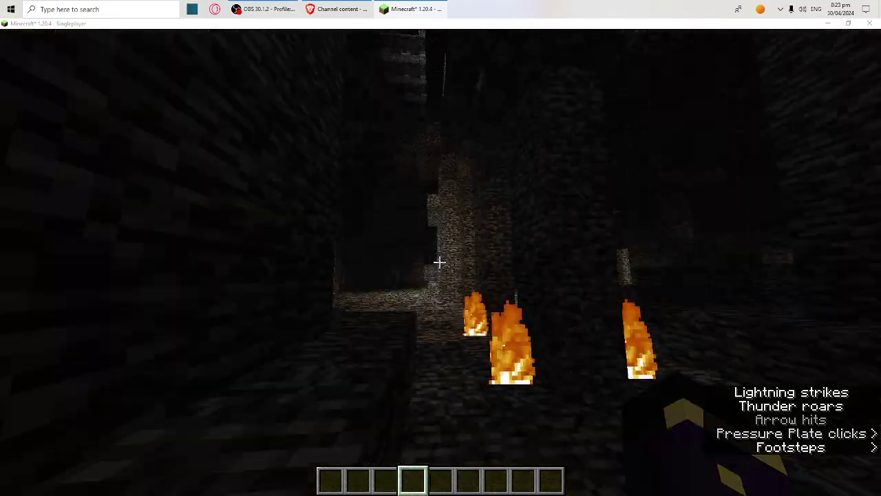
{"action": "key", "text": "w"}
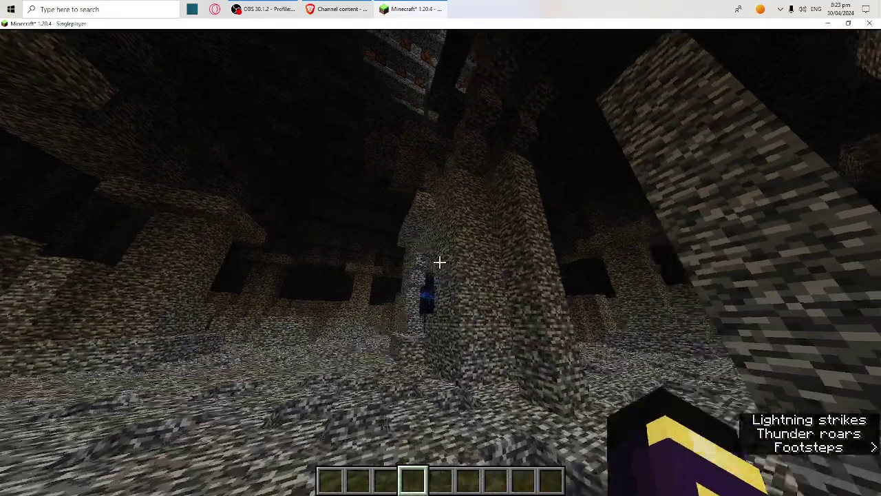
{"action": "key", "text": "w"}
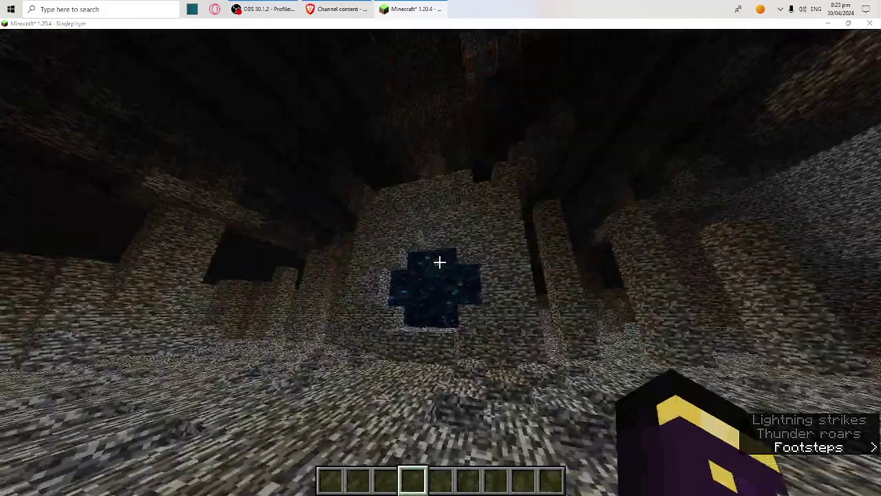
{"action": "key", "text": "w"}
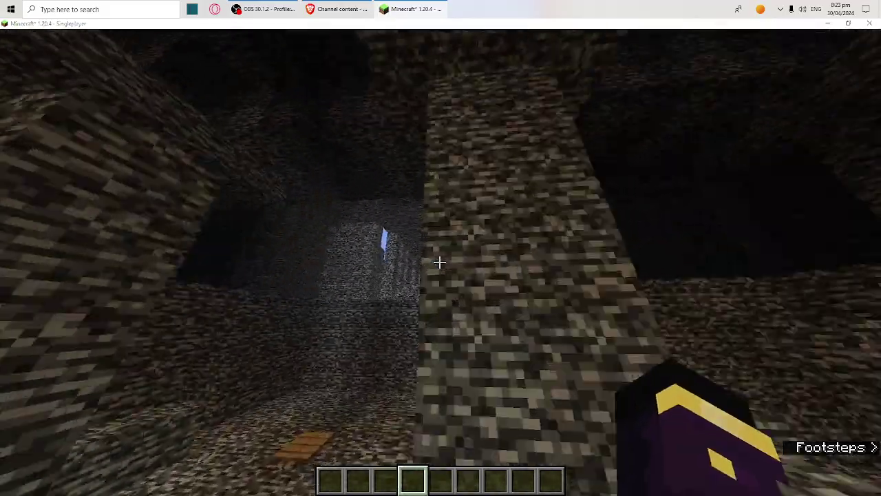
{"action": "key", "text": "w"}
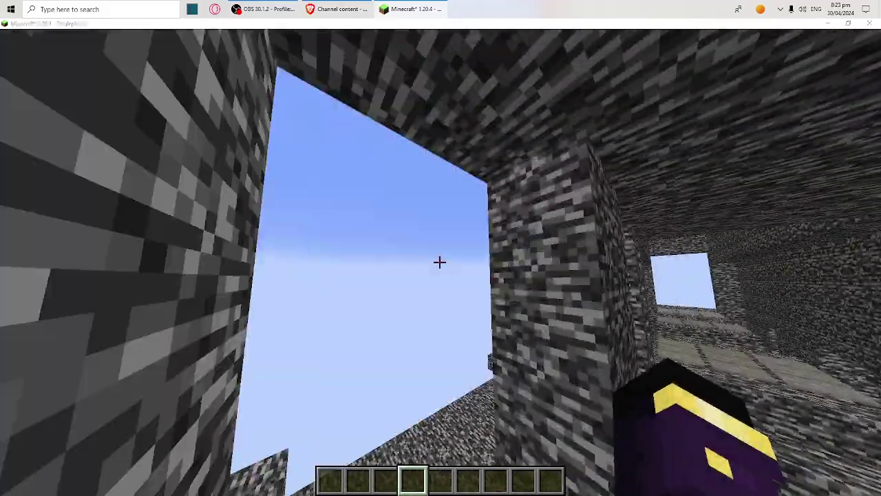
{"action": "key", "text": "s"}
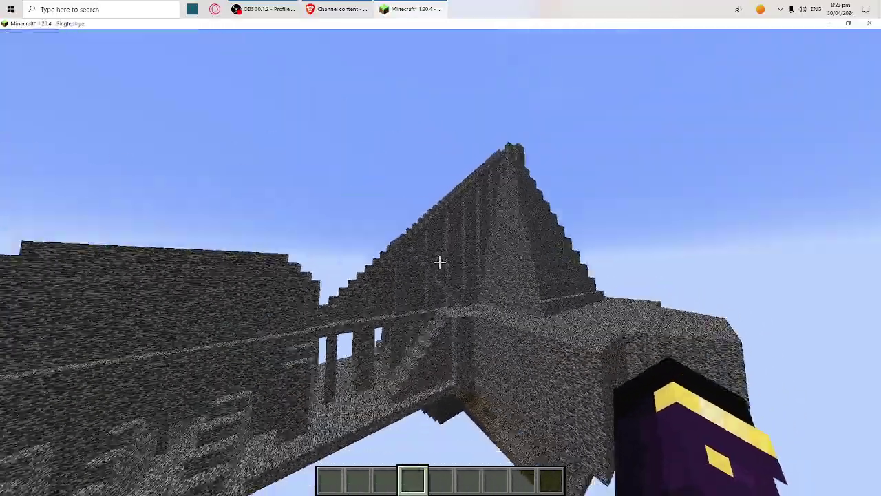
{"action": "key", "text": "s"}
Step: Lower the field of view in the game options and return to the world
{"action": "key", "text": "Escape"}
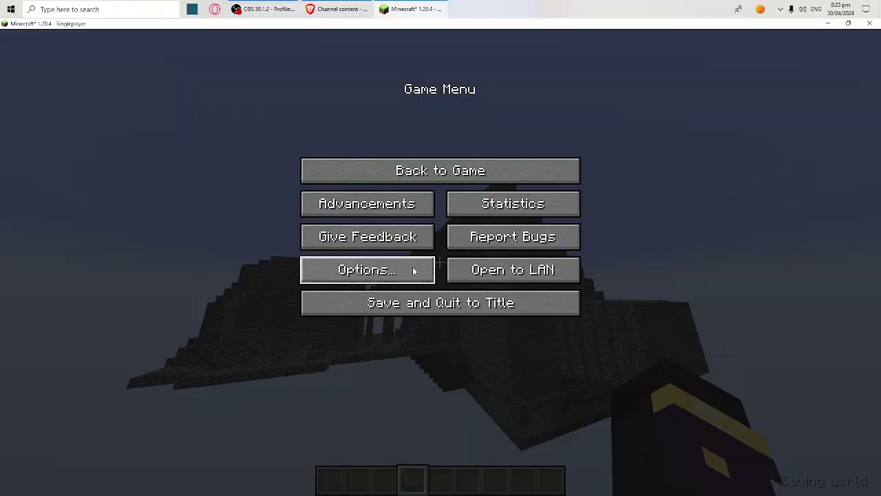
{"action": "left_click", "coordinate": [413, 269]}
{"action": "left_click_drag", "start_coordinate": [427, 103], "coordinate": [237, 104]}
{"action": "left_click", "coordinate": [475, 351]}
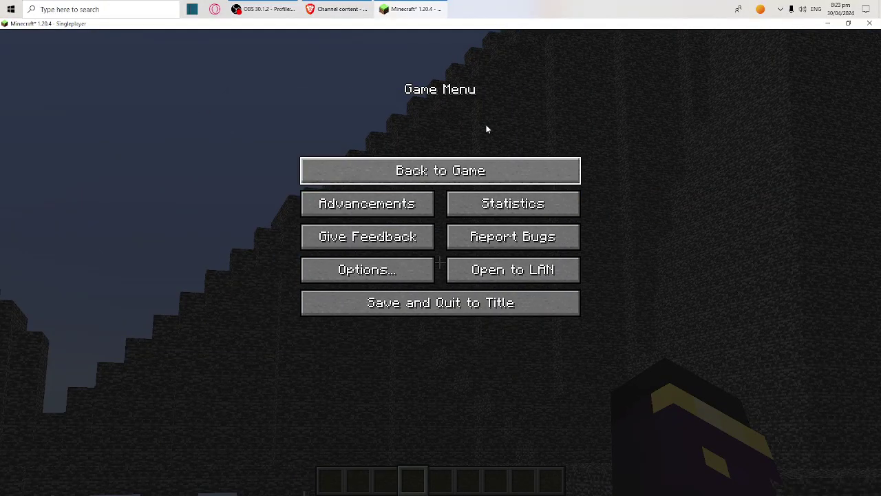
{"action": "left_click", "coordinate": [494, 163]}
Step: Frame the whole stone structure and capture an in-game screenshot with the Meteor module menu open
{"action": "key", "text": "w"}
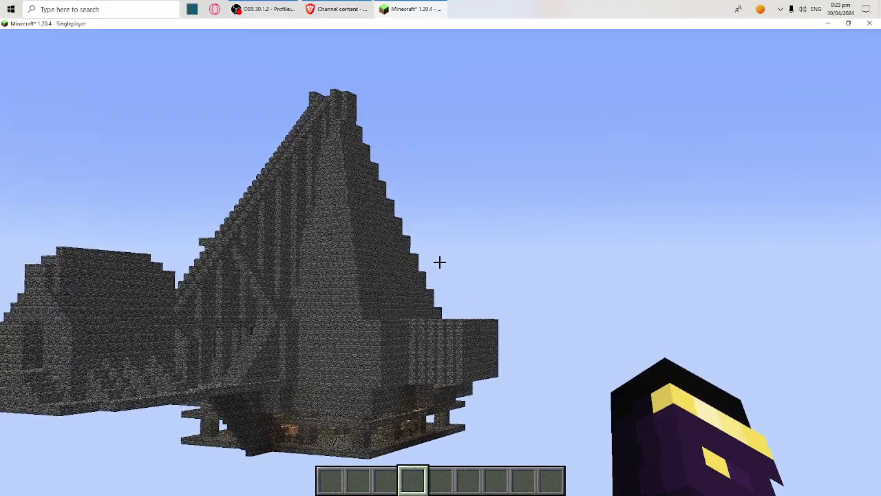
{"action": "key", "text": "Shift_R"}
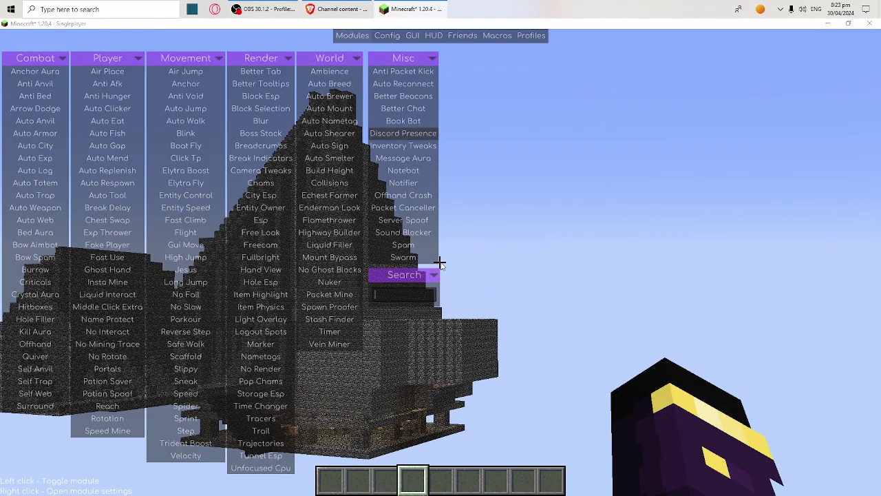
{"action": "key", "text": "Escape"}
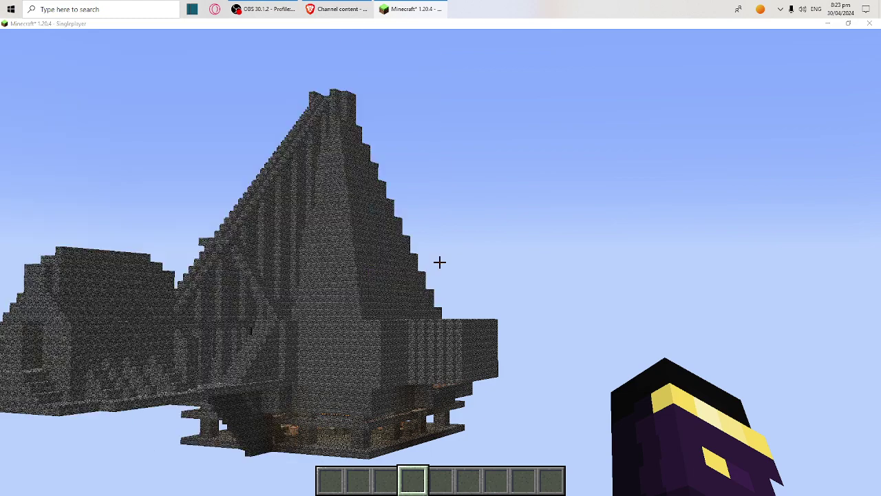
{"action": "key", "text": "Shift_R"}
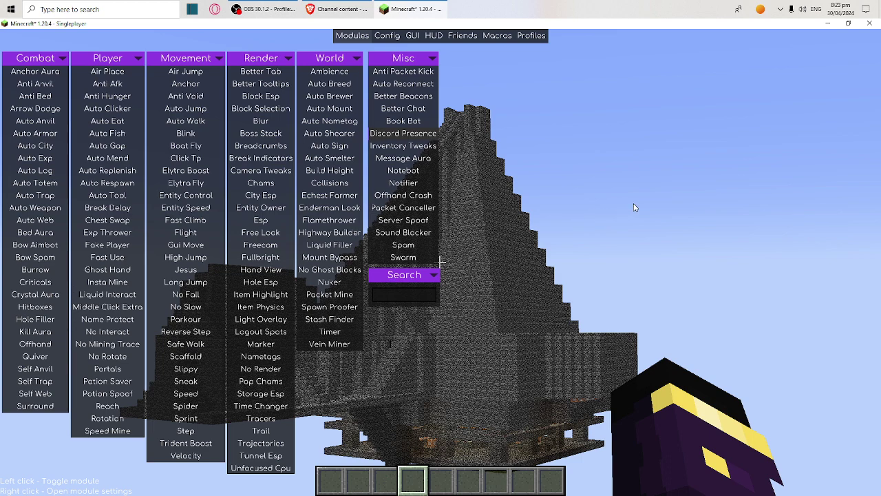
{"action": "key", "text": "Escape"}
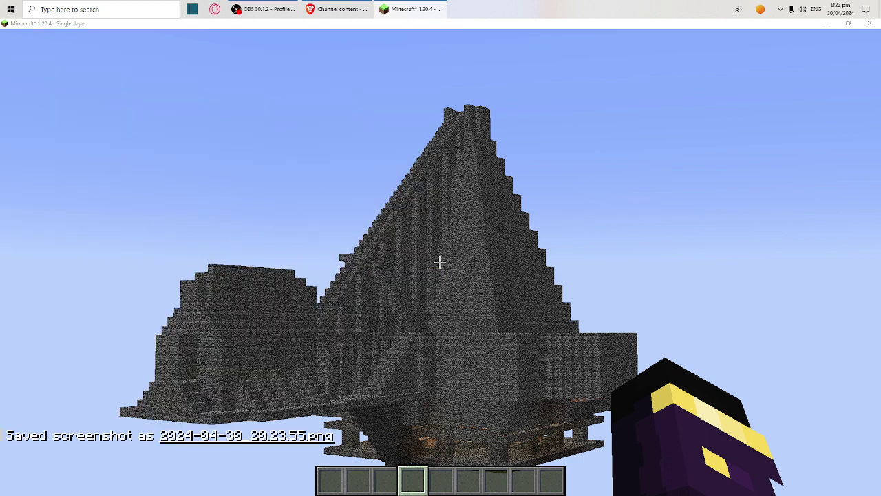
Step: Open the screenshot 2024-04-30_20.23.55.png from chat in Paint, save it as a PNG on the Desktop, and close Paint
{"action": "key", "text": "t"}
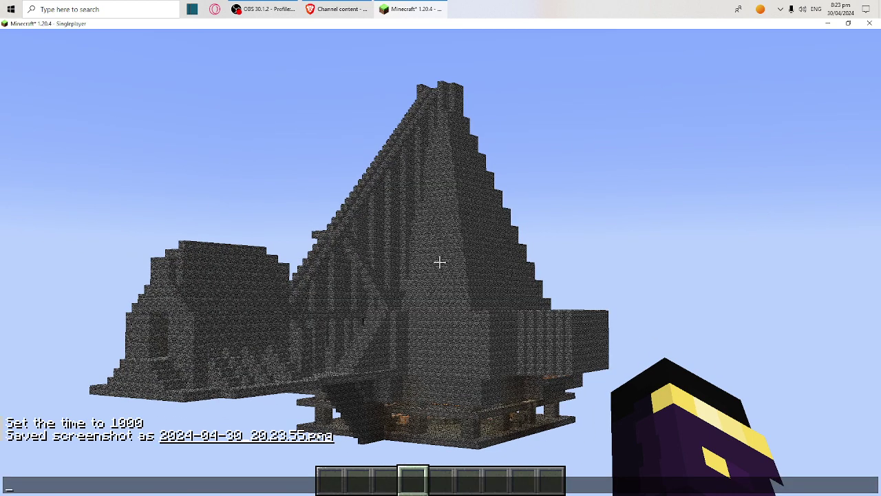
{"action": "left_click", "coordinate": [317, 436]}
{"action": "left_click", "coordinate": [13, 34]}
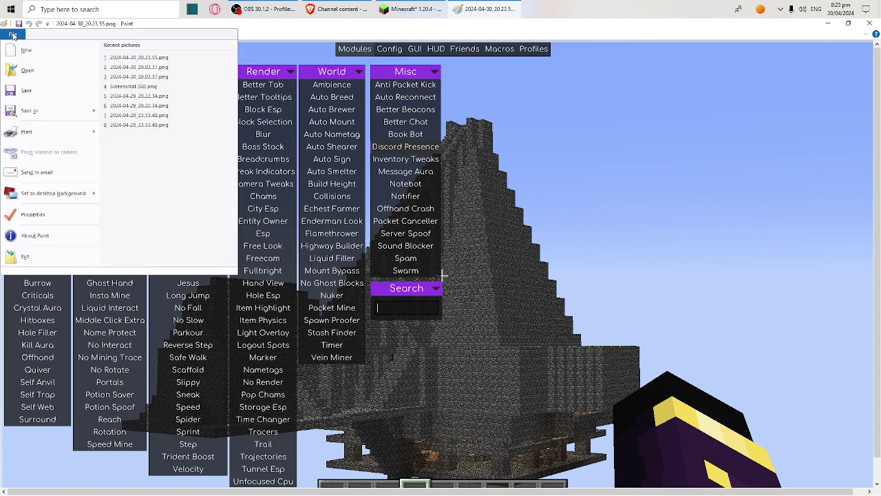
{"action": "left_click", "coordinate": [33, 110]}
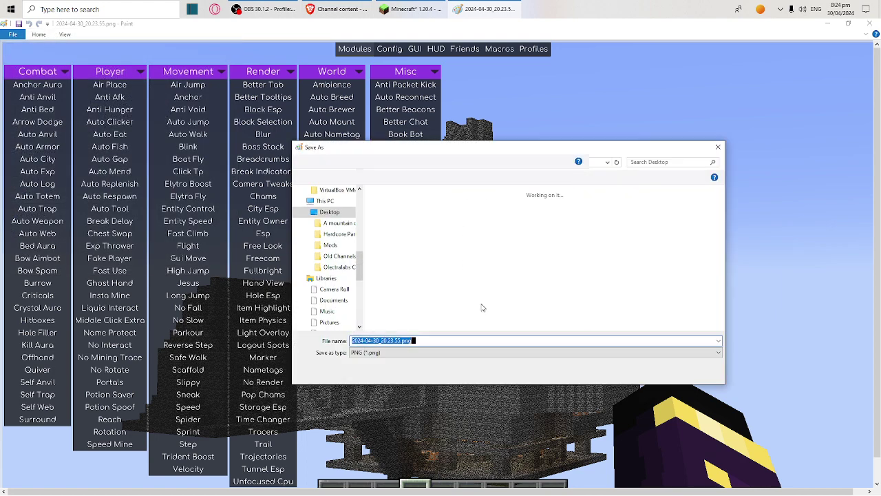
{"action": "left_click", "coordinate": [652, 373]}
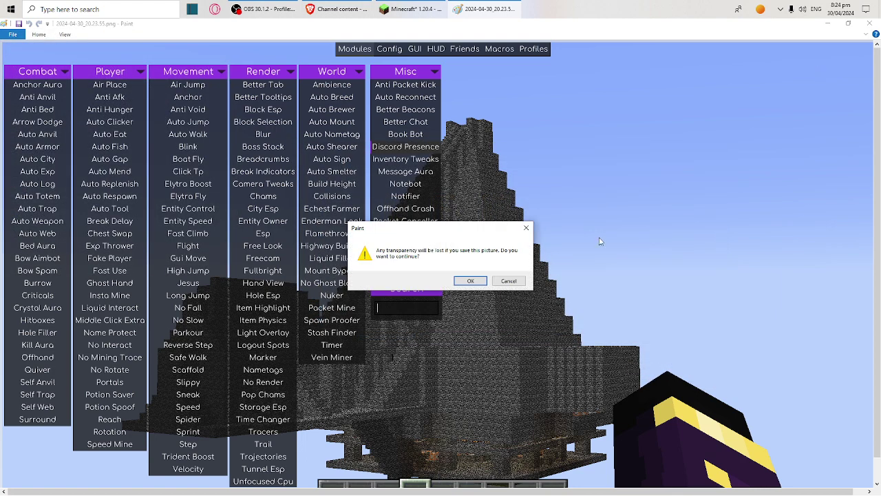
{"action": "left_click", "coordinate": [468, 282]}
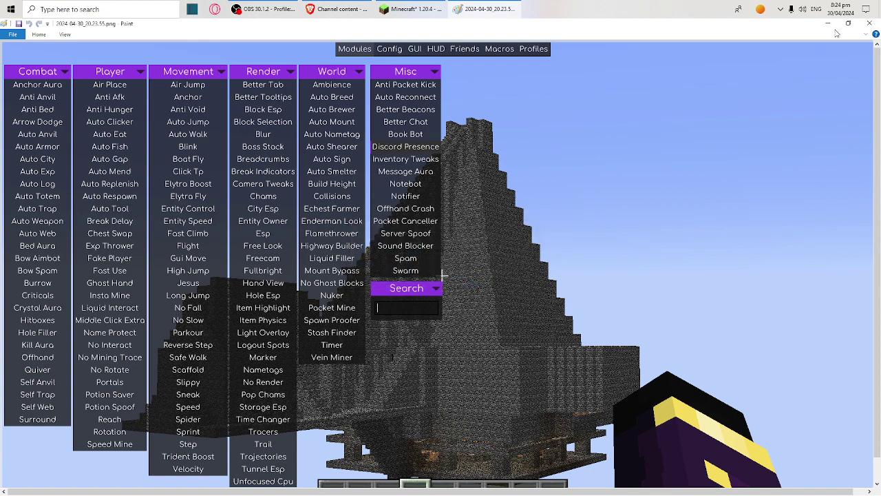
{"action": "left_click", "coordinate": [868, 25]}
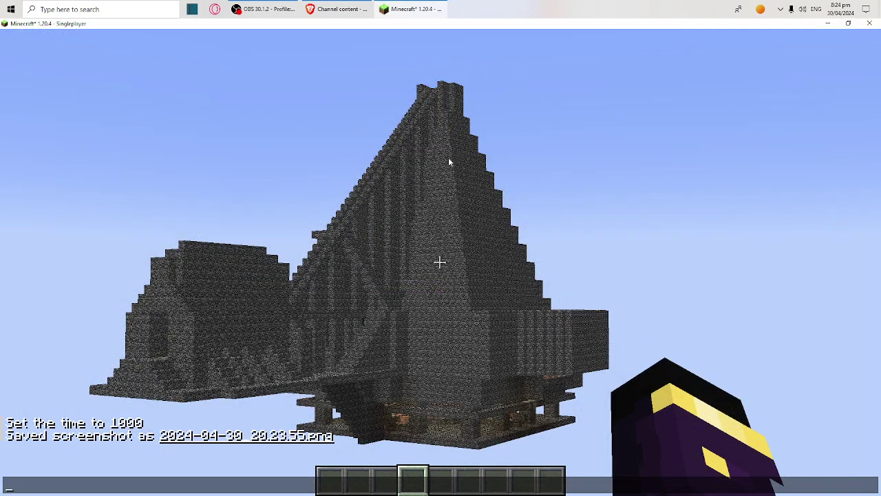
Step: Close the chat, then save the world and quit to the title screen
{"action": "key", "text": "Escape"}
{"action": "key", "text": "Escape"}
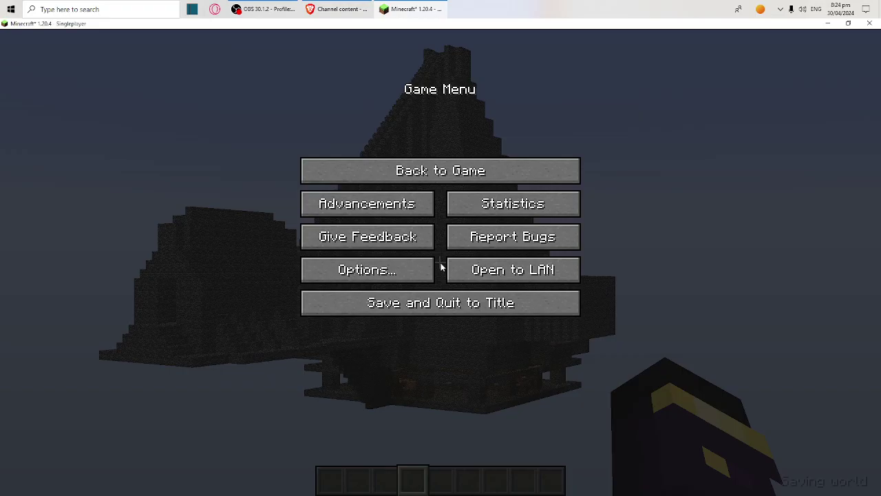
{"action": "left_click", "coordinate": [456, 308]}
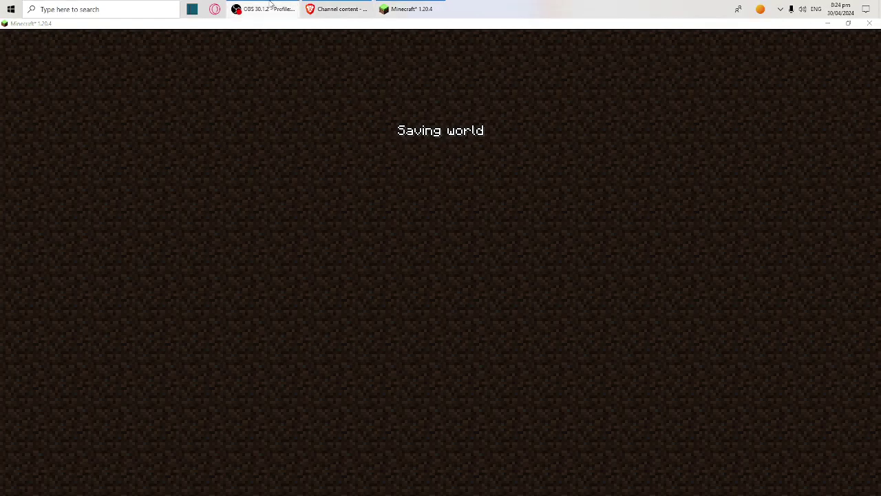